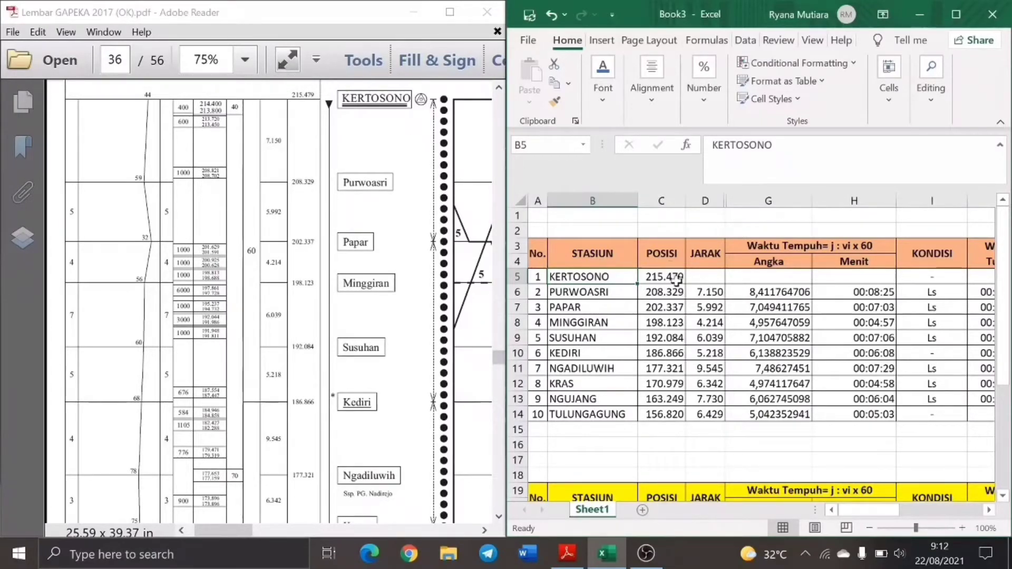
Review the timetable sheet's station positions, the distance formula for PURWOASRI, and the speed columns v and vi.
left_click(677, 278)
left_click(612, 293)
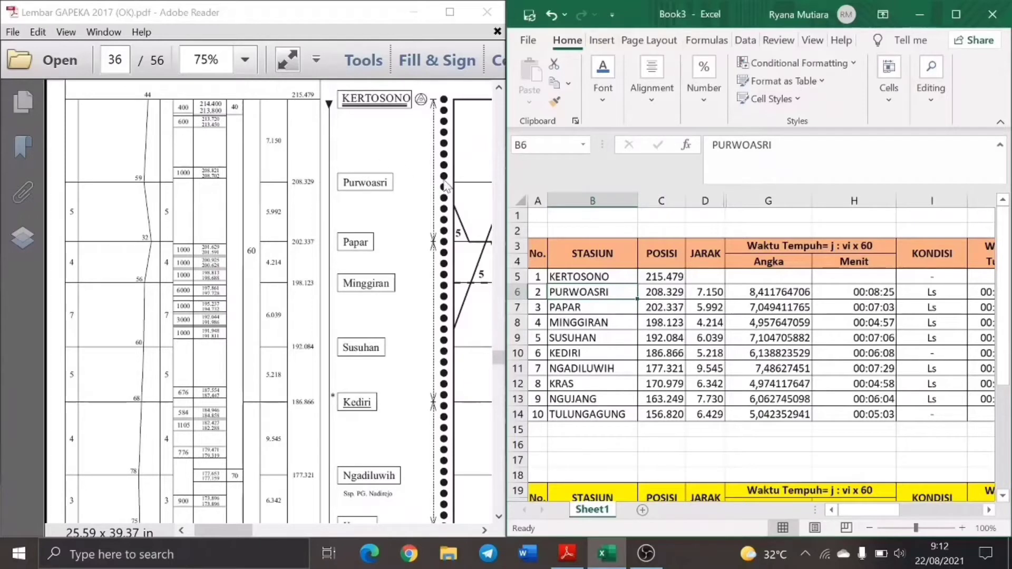
left_click(693, 294)
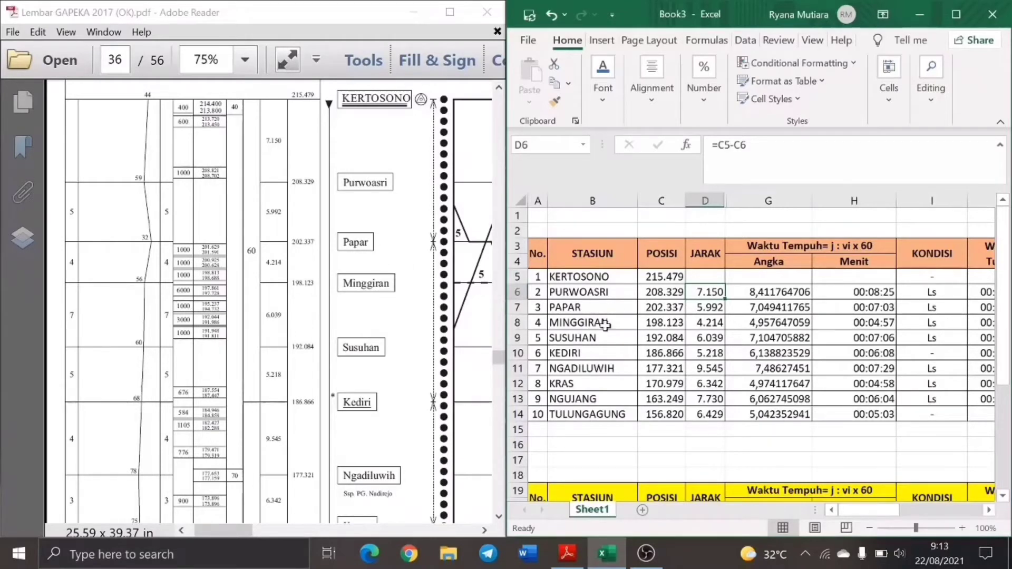
left_click(606, 414)
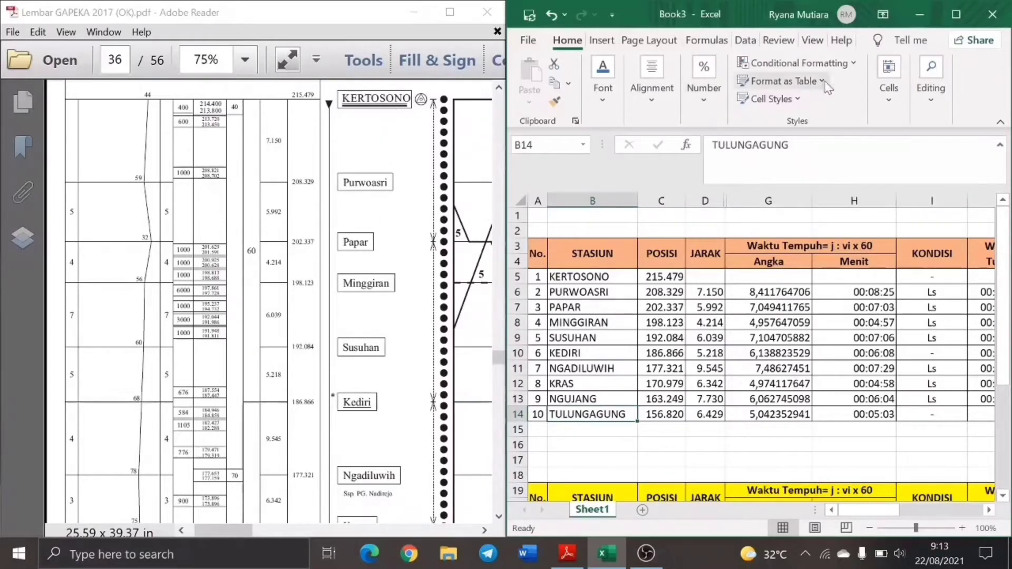
left_click(954, 17)
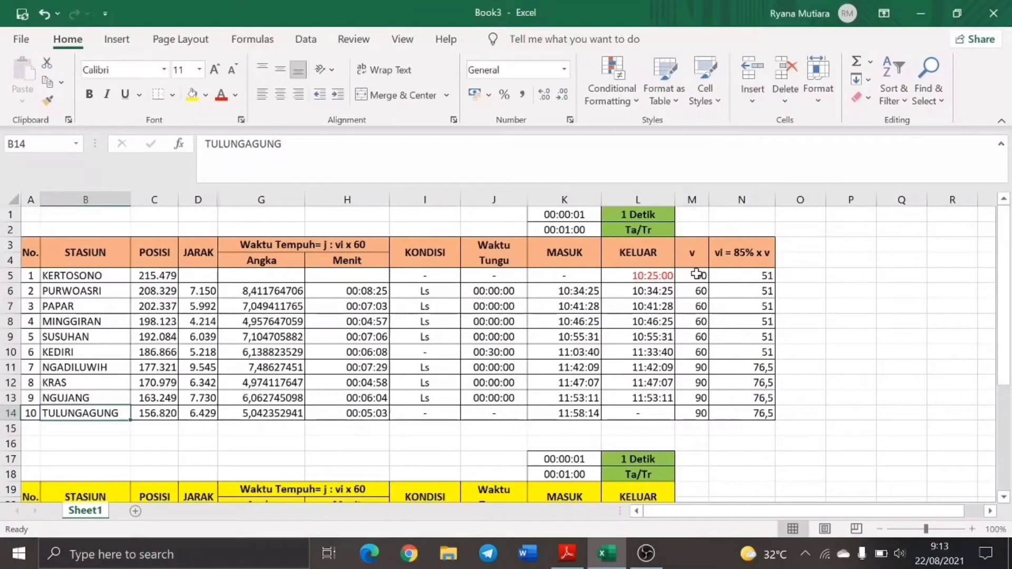
left_click(695, 274)
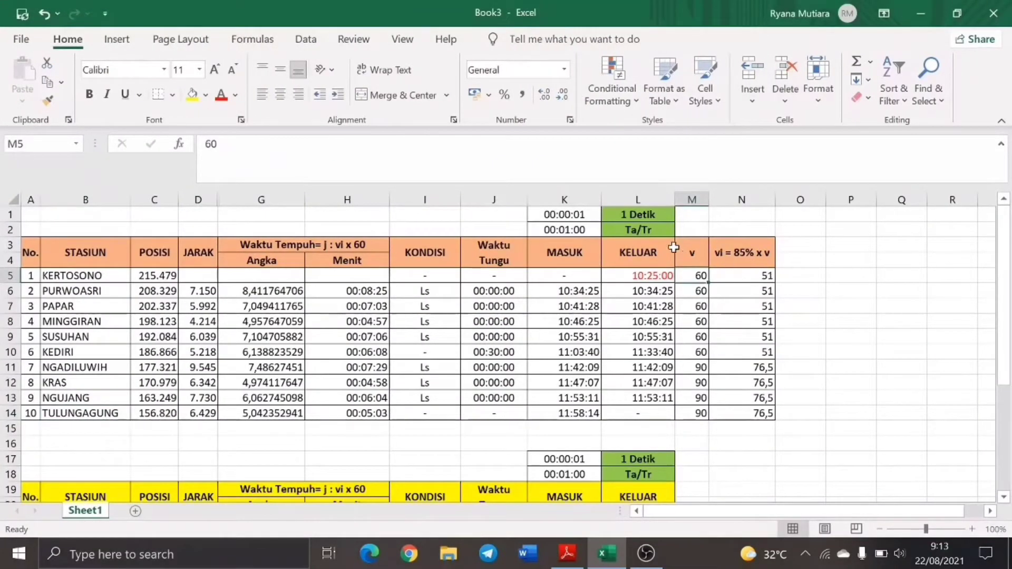
left_click(752, 246)
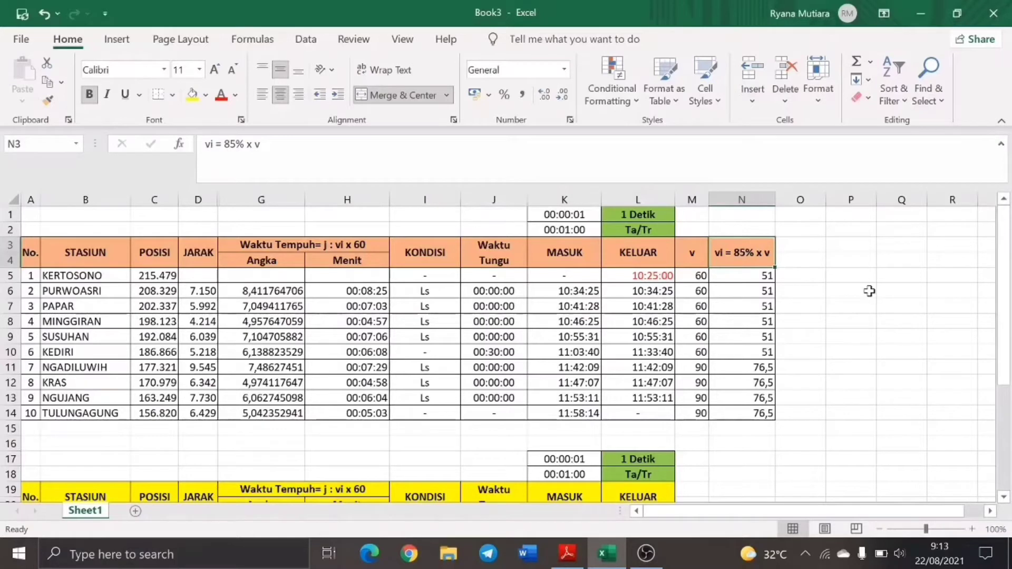
left_click(761, 279)
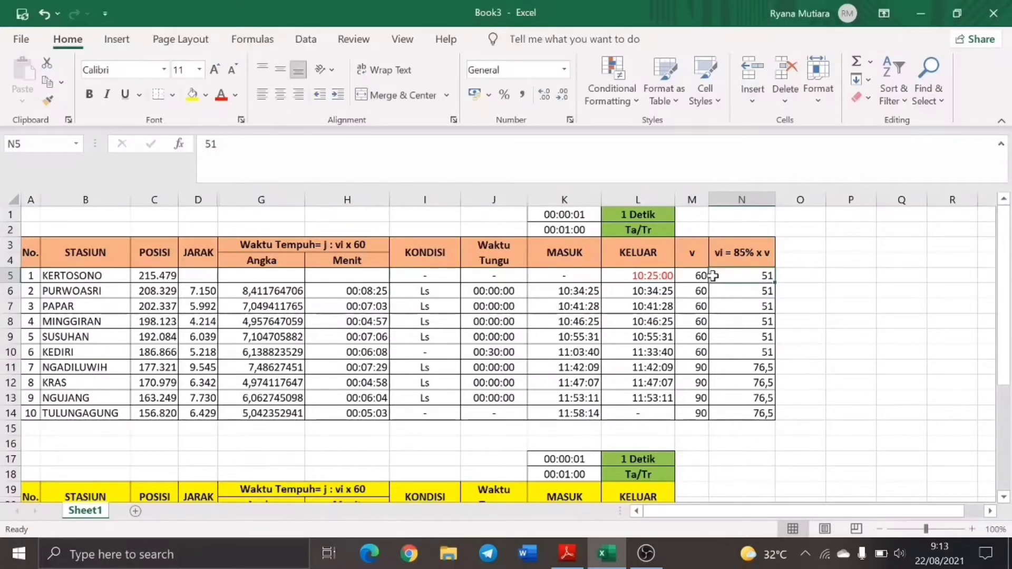
left_click(753, 303)
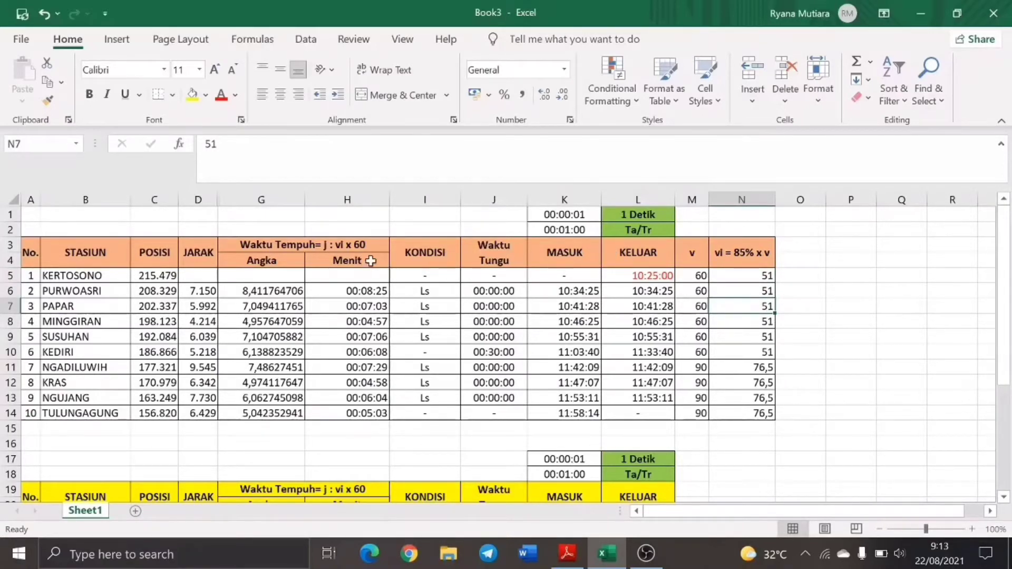
Examine the PURWOASRI formulas for travel time, condition, waiting time, entry and exit, along with KERTOSONO's departure time.
left_click(343, 247)
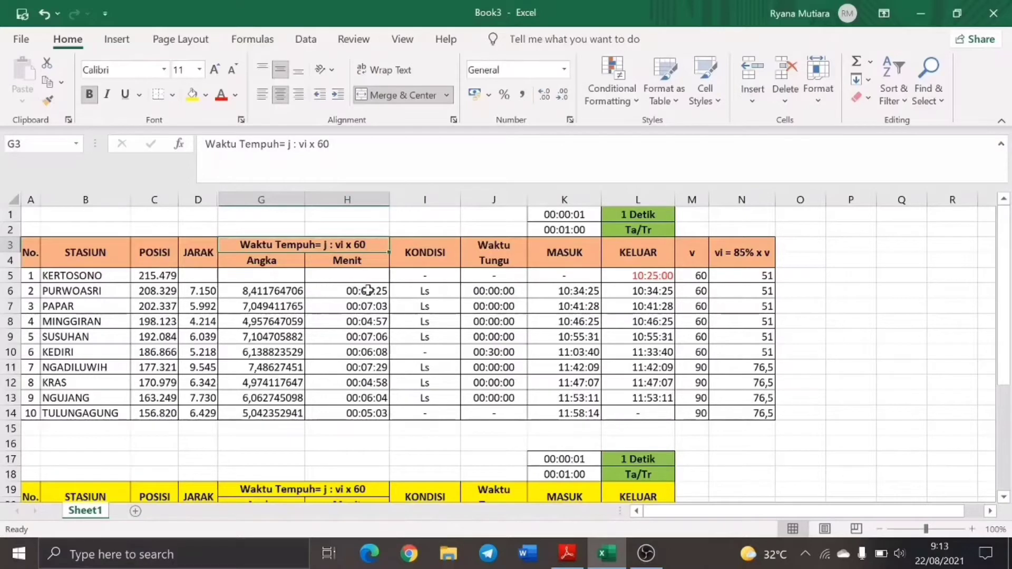
left_click(301, 290)
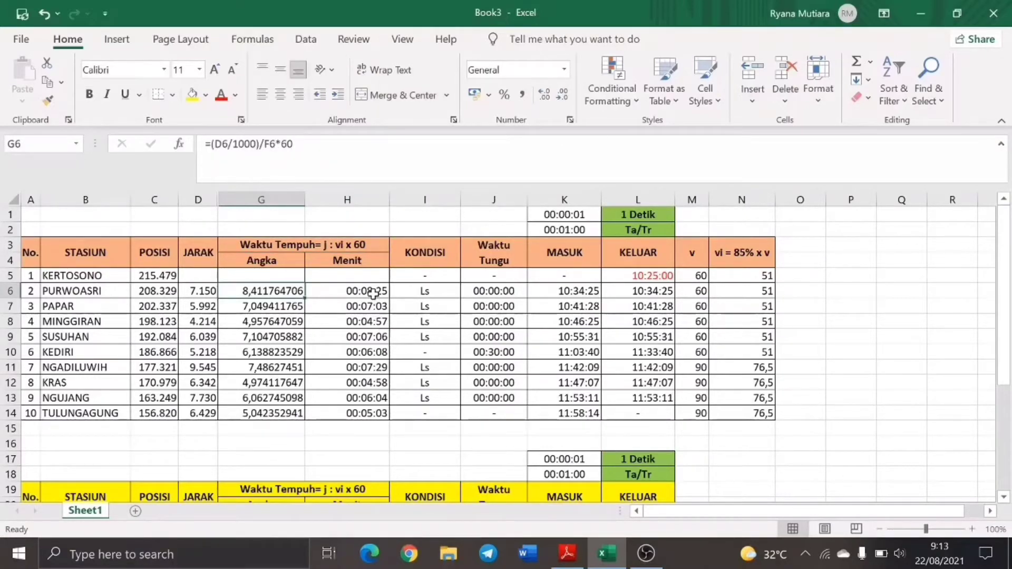
left_click(373, 293)
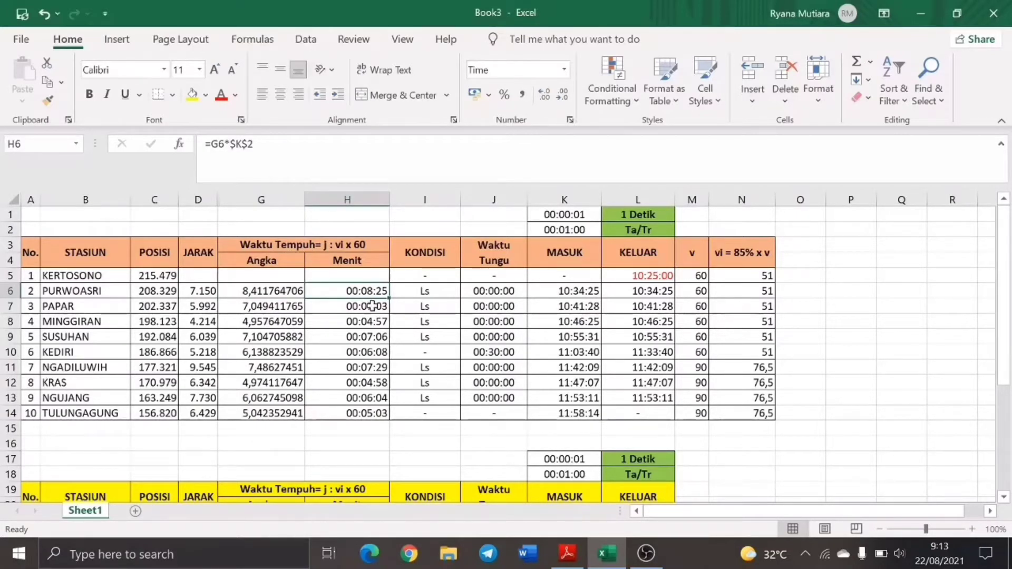
left_click(452, 293)
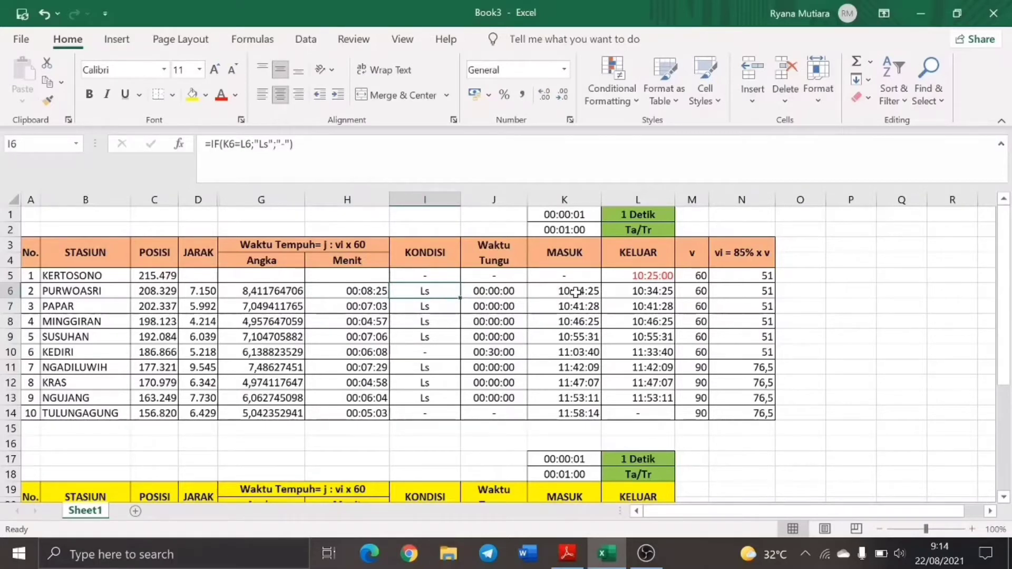
left_click(507, 295)
left_click(654, 276)
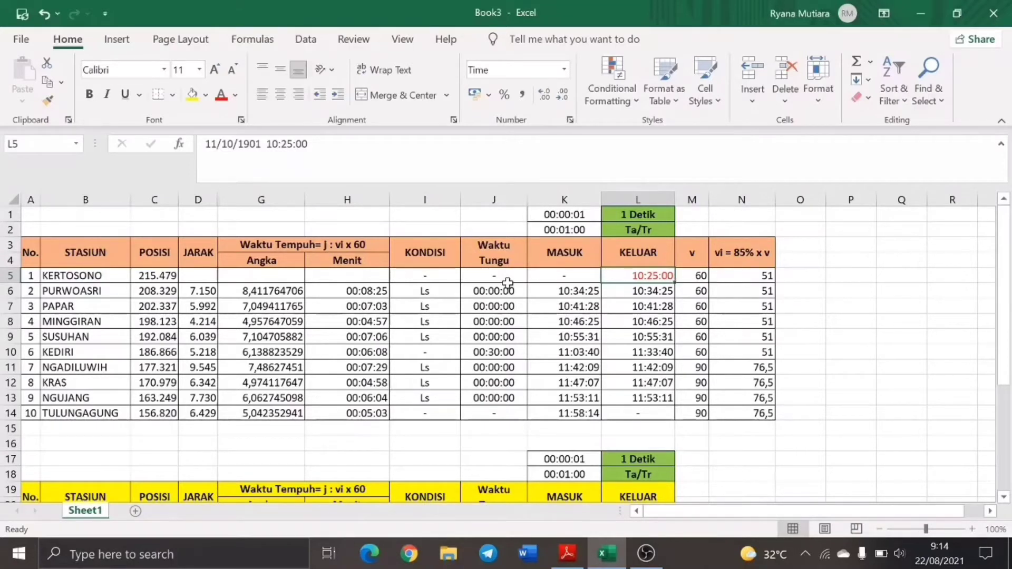
left_click(345, 296)
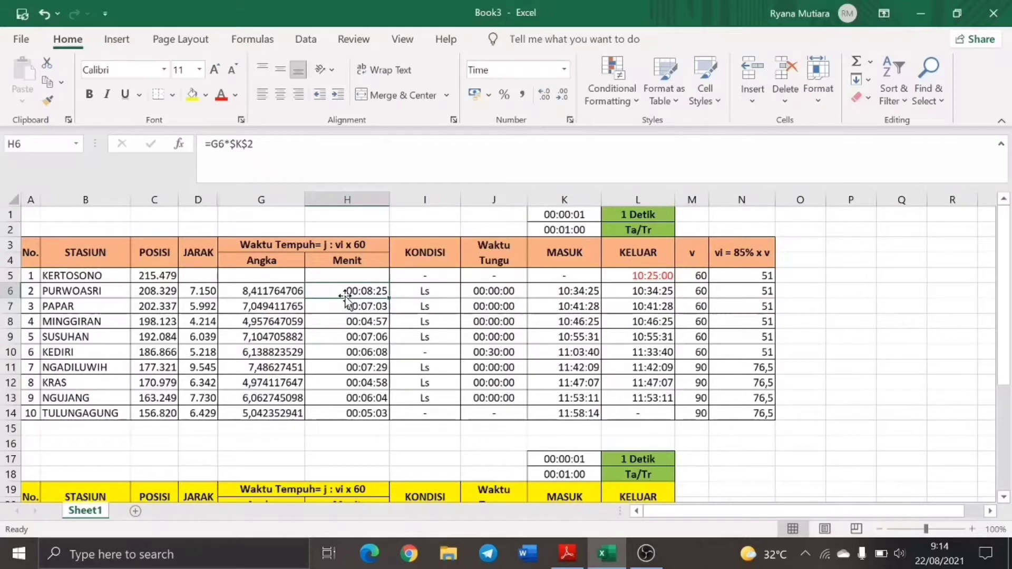
left_click(586, 294)
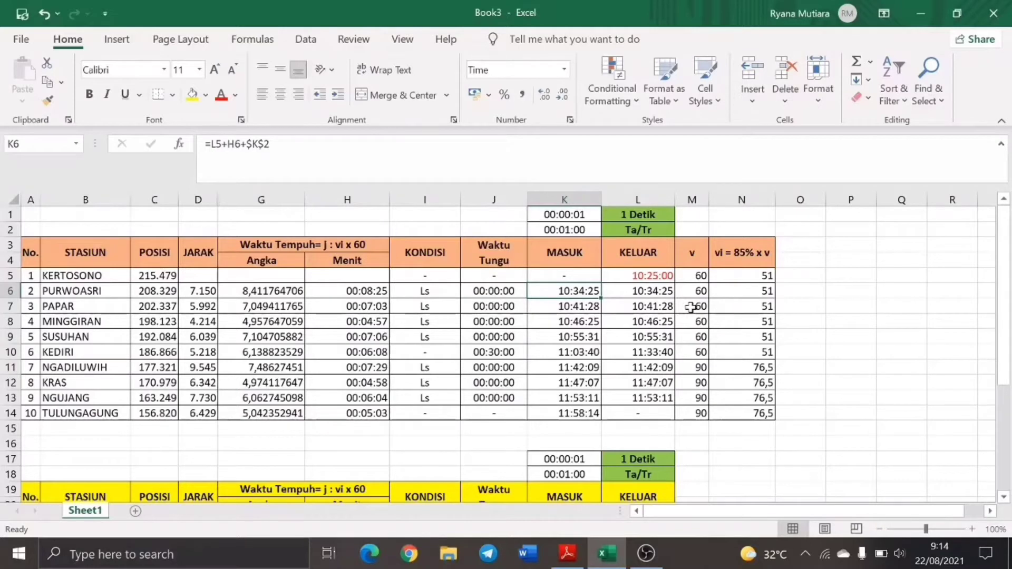
left_click(650, 291)
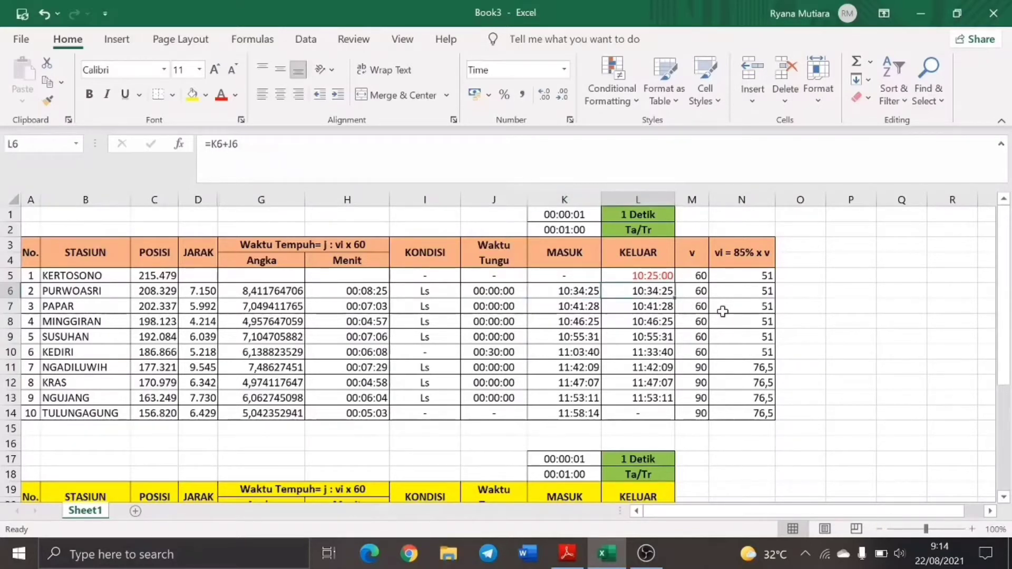
left_click(518, 293)
Examine KEDIRI's waiting, entry and exit times, and compare KERTOSONO's departure with the arrival at TULUNGAGUNG.
left_click(487, 352)
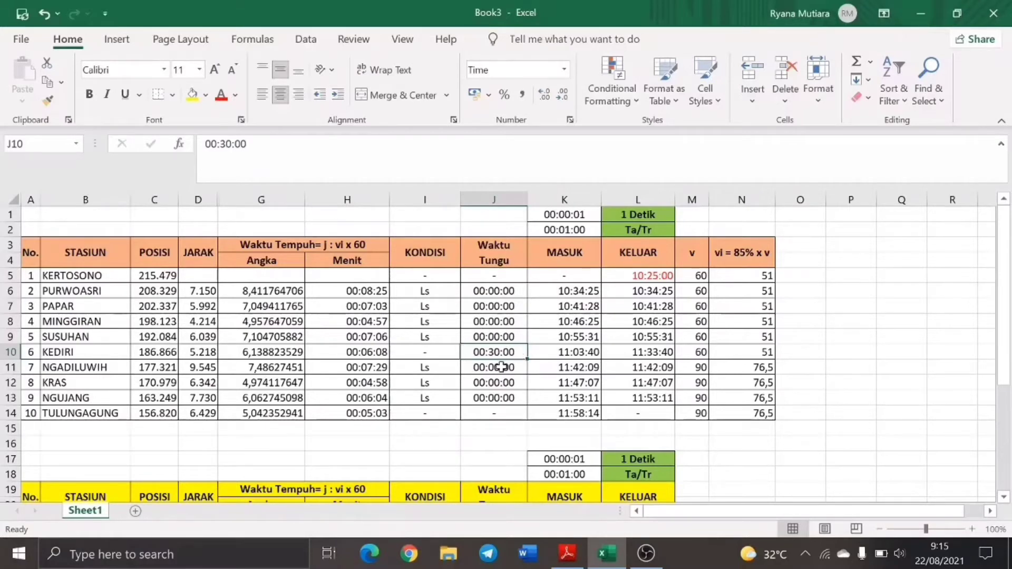
left_click(547, 353)
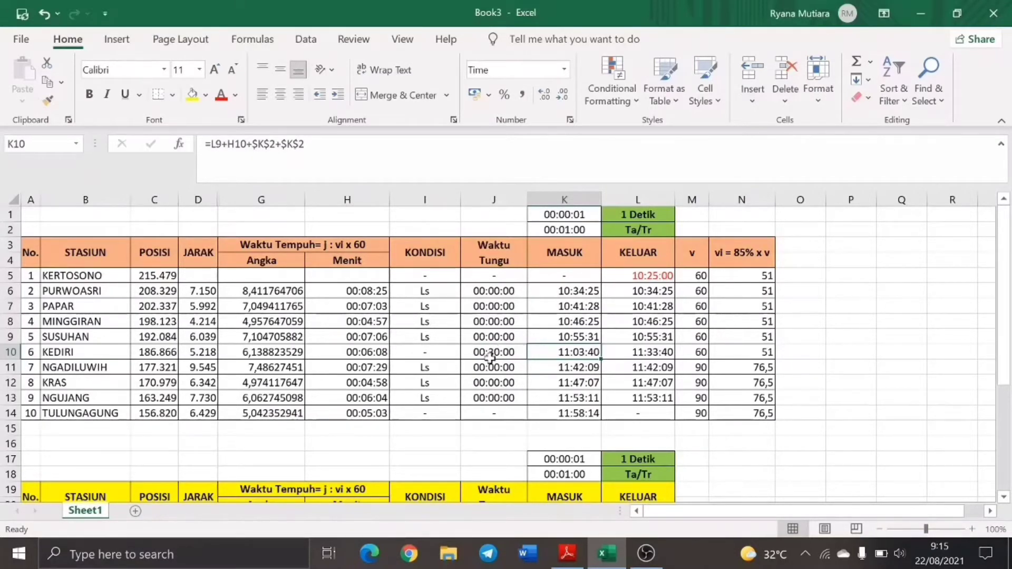
left_click(647, 354)
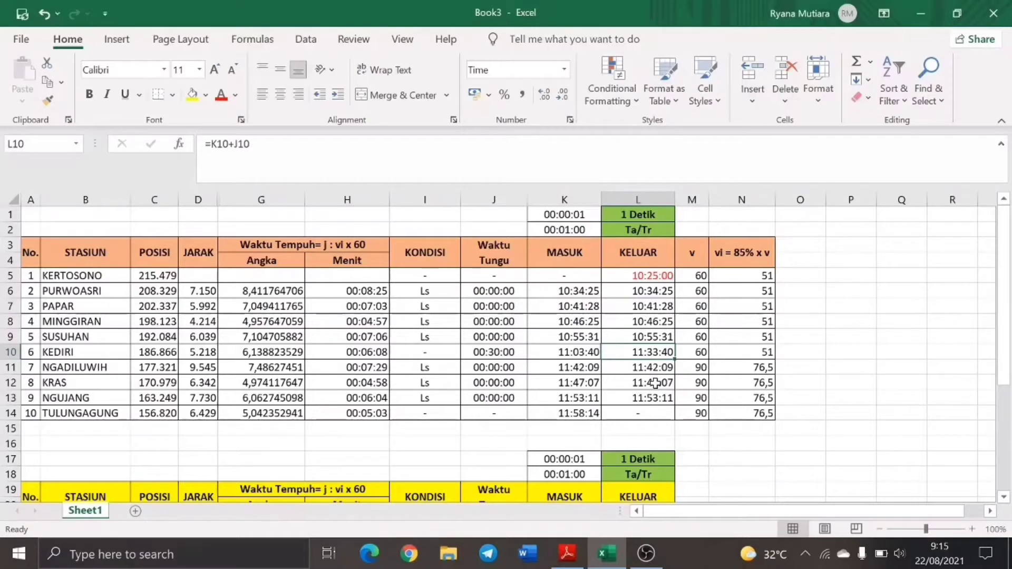
left_click(588, 413)
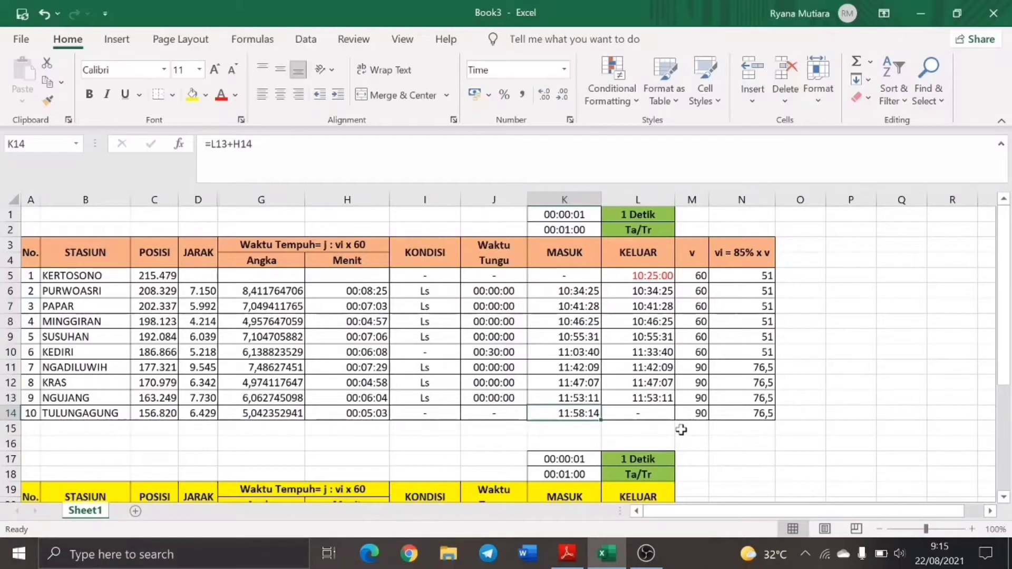
left_click(655, 279)
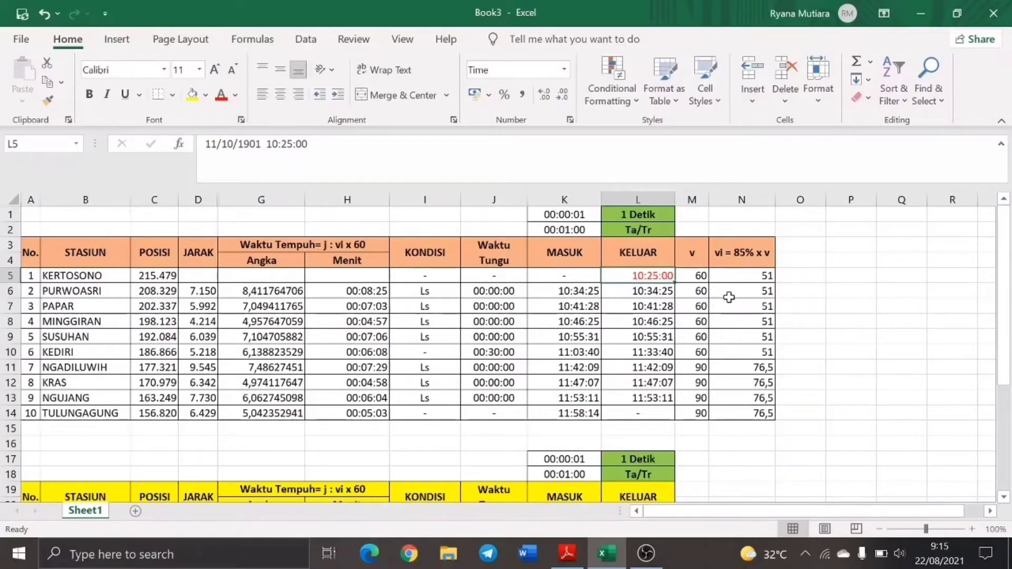
left_click(574, 413)
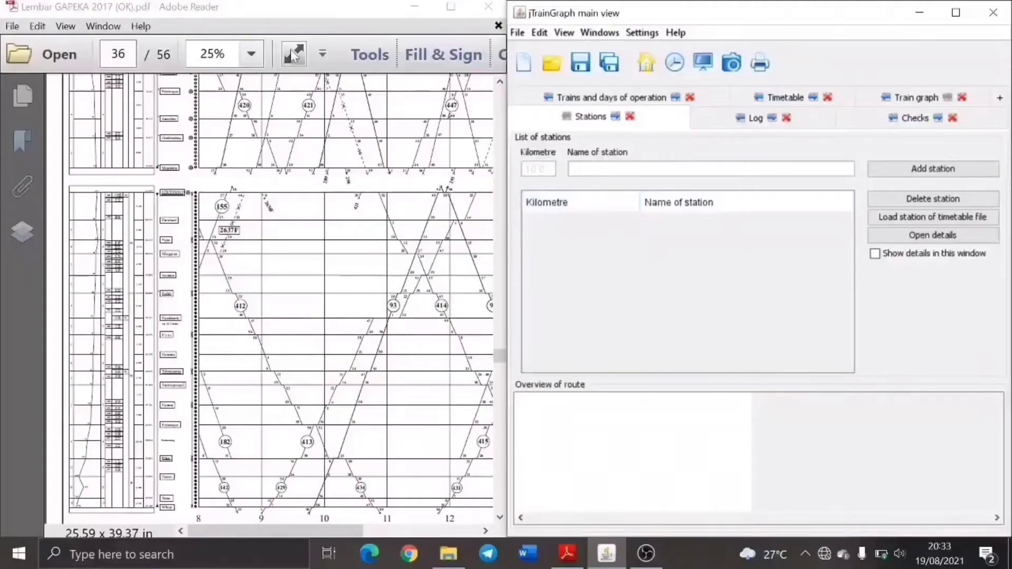
Add the stations KERTOSONO at kilometre 215.479 and PURWOASRI at kilometre 208.329 in jTrainGraph.
left_click(251, 54)
left_click(290, 143)
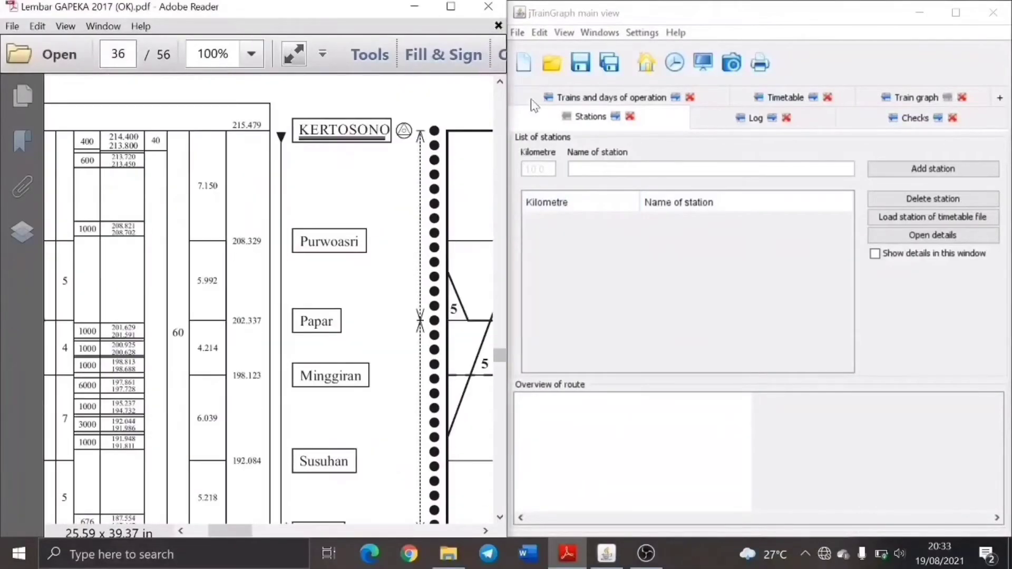
type("215.479")
key("Tab")
type("KERTOSONO")
key("Return")
type("208.329")
key("Tab")
type("PURWOASRI")
key("Return")
Add the stations PAPAR at kilometre 202.337, MINGGIRAN at 198.123 and SUSUHAN at 192.084.
type("202.337")
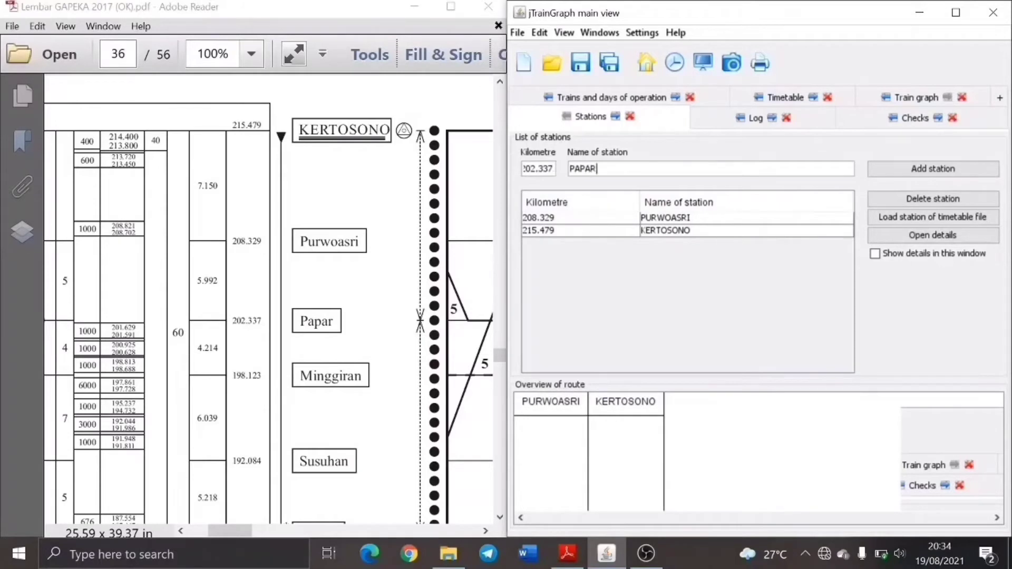
key("Return")
type("198.123 MINGGIRAN")
key("Return")
type("SUSUHAN")
key("Return")
Add the stations KEDIRI at kilometre 186.866 and NGADILUWIH at kilometre 177.321.
left_click(500, 518)
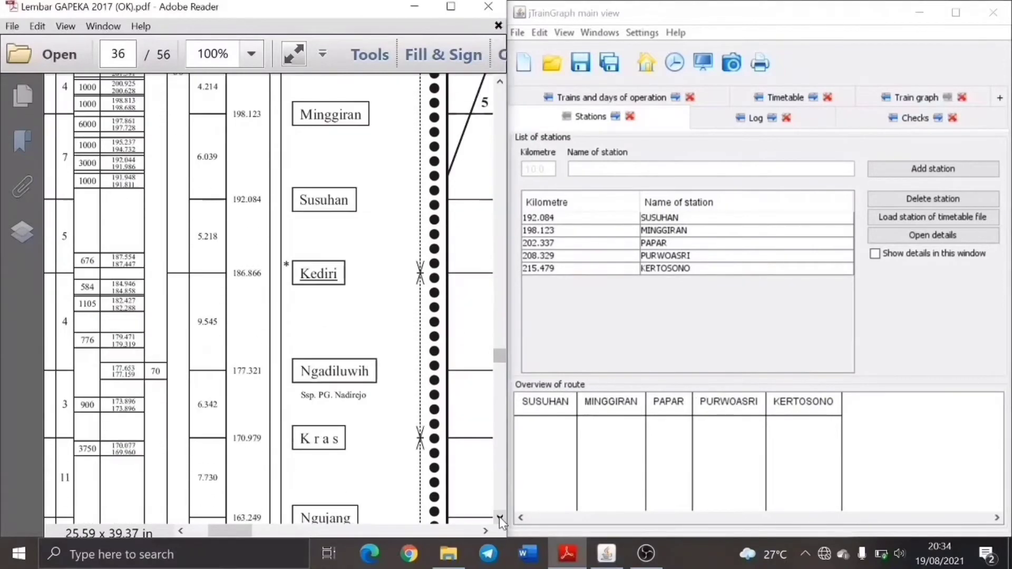
left_click(538, 168)
type("18")
type("6.866")
key("Tab")
type("KEDIRI")
key("Return")
type("177.321")
key("Tab")
type("NGADILUWIH")
key("Return")
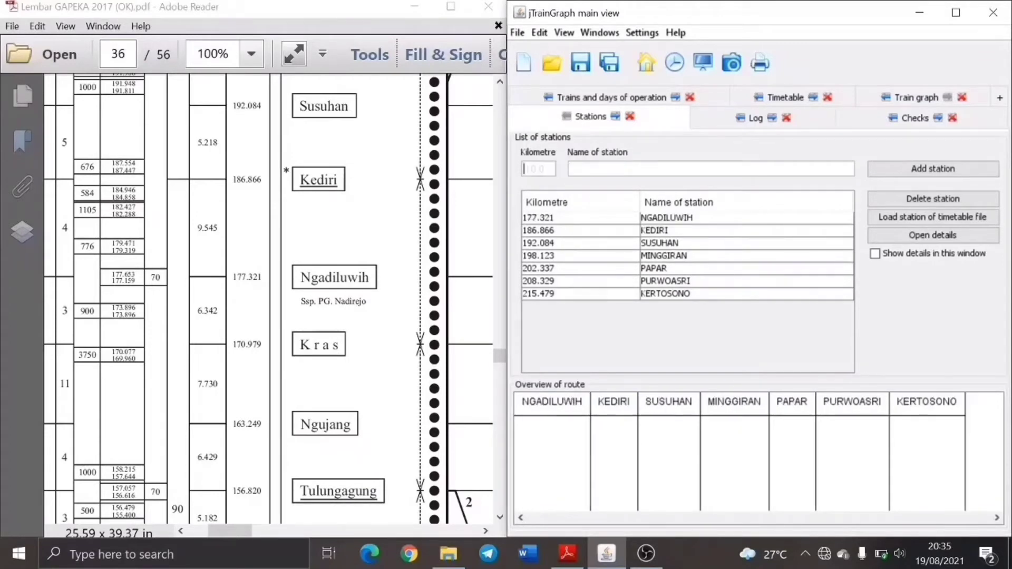
Add the stations KRAS at kilometre 170.979, NGUJANG at 163.249 and TULUNGAGUNG at 156.820.
type("170.979")
key("Tab")
type("KRAS")
key("Return")
type("163.249")
key("Tab")
type("NGUJANG")
key("Return")
type("156.820")
key("Tab")
type("TULUNGAGUNG")
key("Return")
Show the station details within the window and add tracks 1, 2 and 3 to TULUNGAGUNG.
left_click(497, 81)
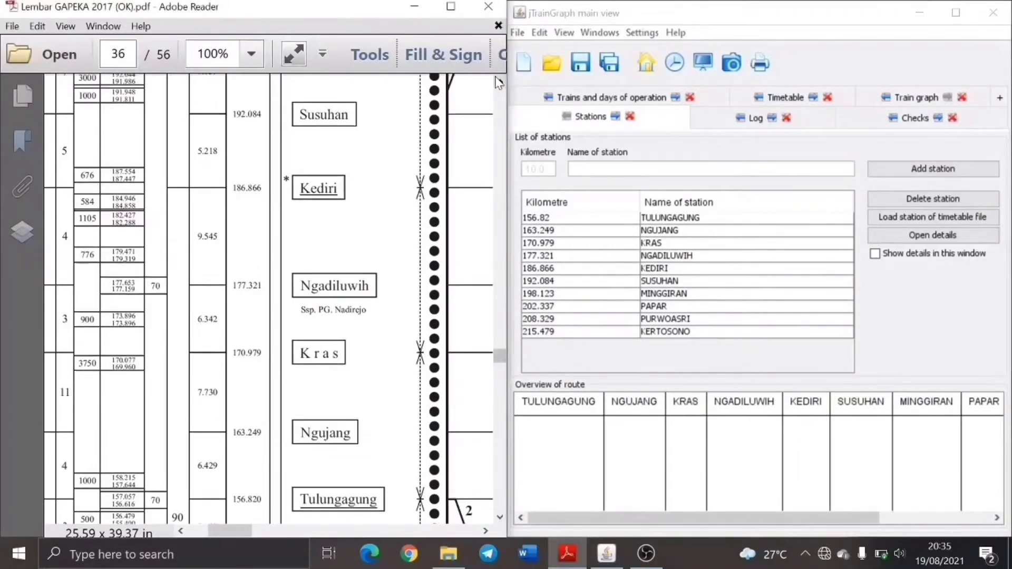
left_click(485, 530)
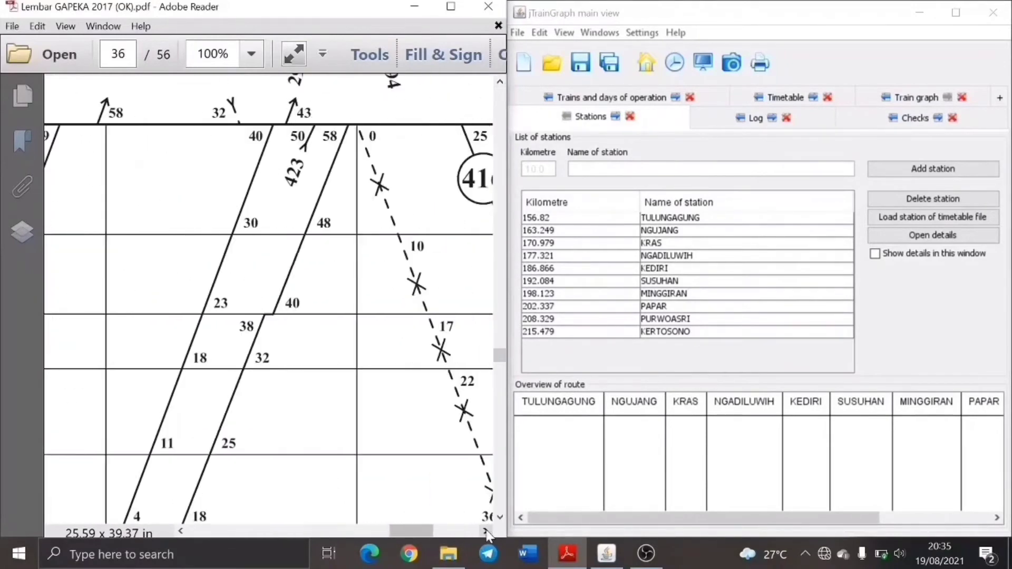
left_click(485, 530)
left_click(549, 218)
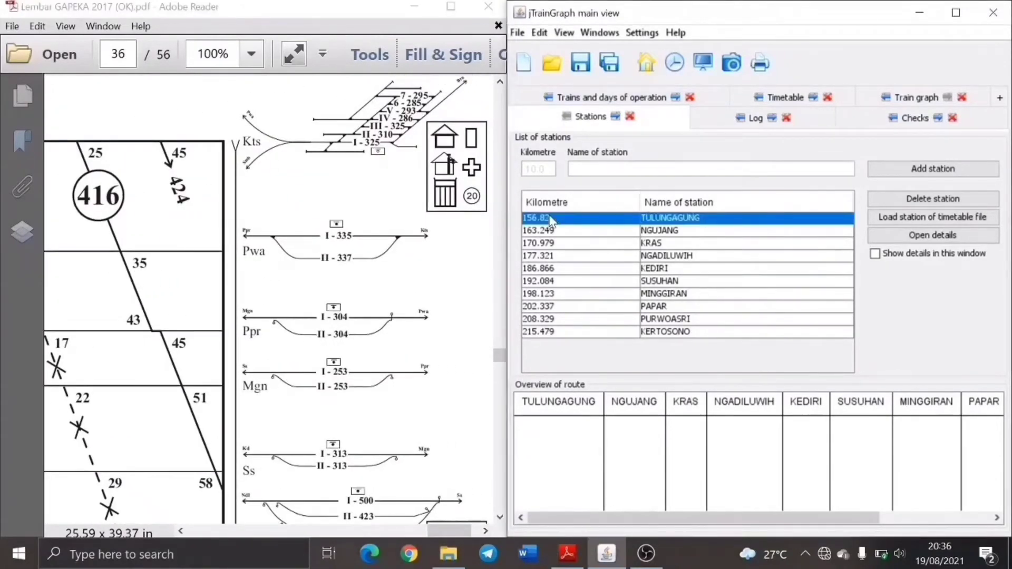
left_click(897, 252)
left_click(598, 277)
type("1")
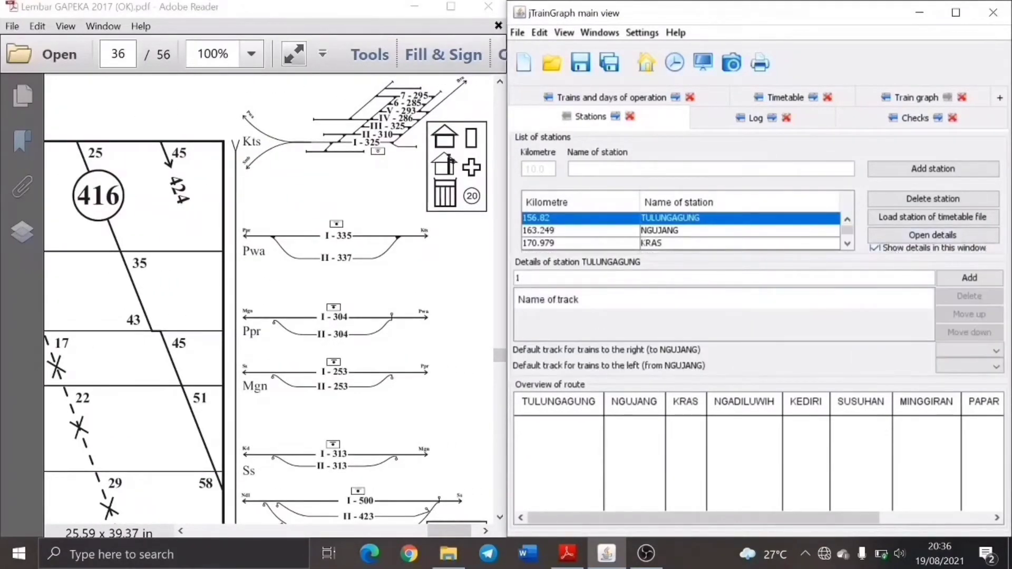
key("Return")
type("2")
key("Return")
type("3")
key("Return")
Add tracks 1 and 2 to the station NGUJANG.
left_click(639, 231)
left_click(598, 278)
type("1")
key("Return")
type("2")
key("Return")
Add tracks 1 and 2 to the station KRAS.
left_click(666, 251)
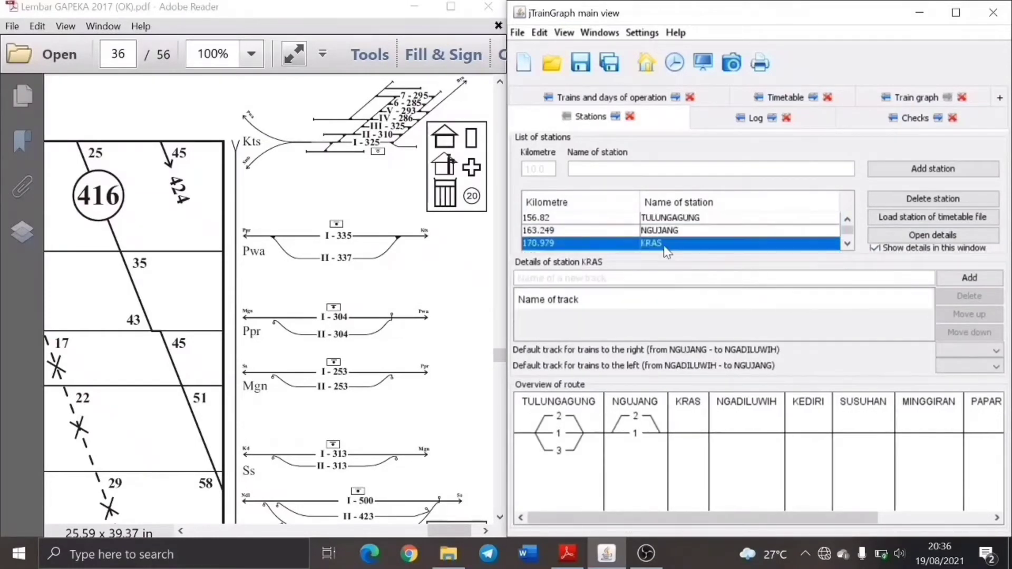
type("1")
key("Return")
type("2")
key("Return")
Add tracks 1, 2 and 3 to the station NGADILUWIH.
scroll(848, 227, "down", 3)
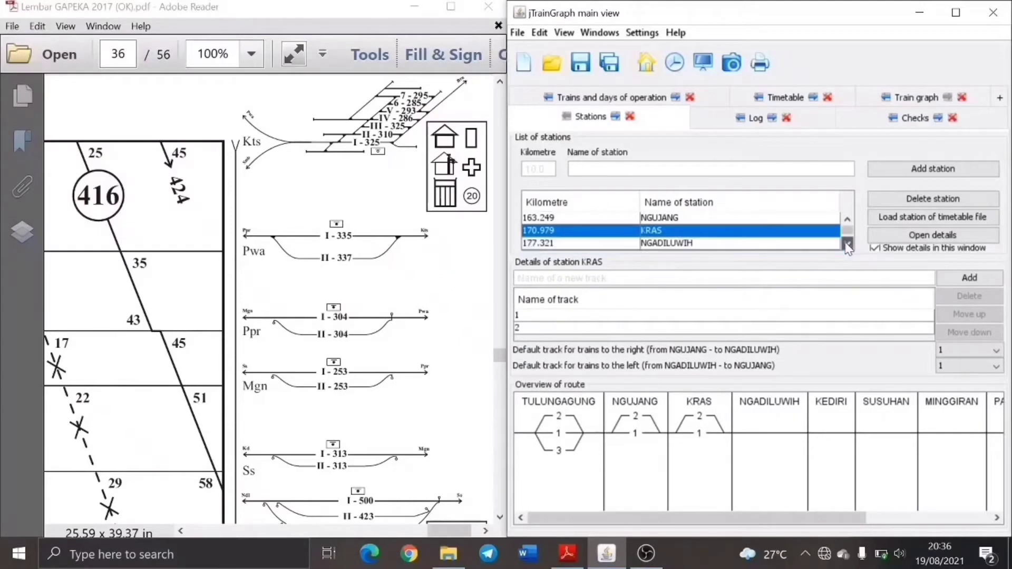
scroll(848, 227, "up", 2)
left_click(821, 218)
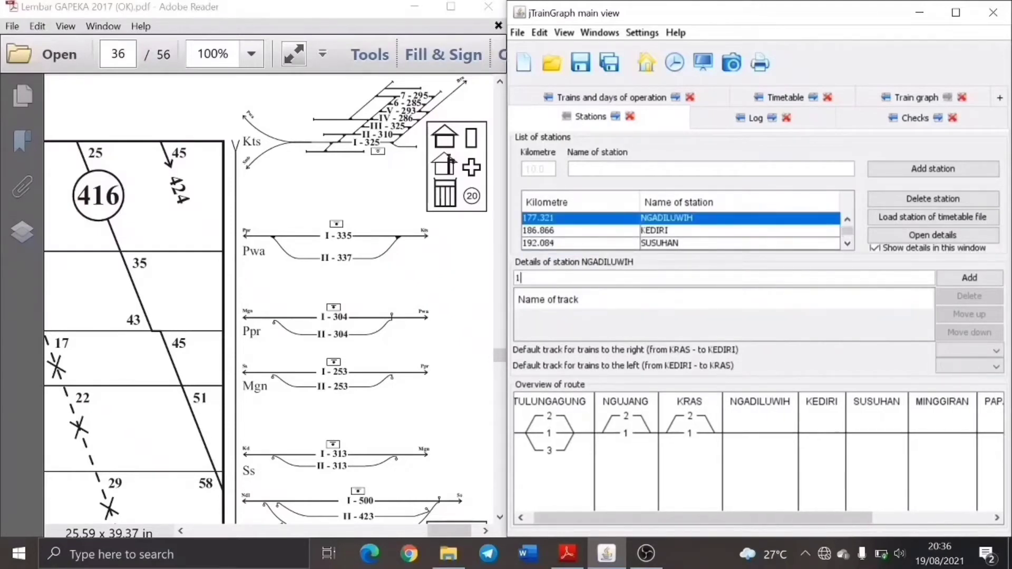
type("1")
key("Return")
type("2")
key("Return")
type("3")
key("Return")
Add tracks 1 to 6 to the station KEDIRI, following its track diagram in the GAPEKA PDF.
left_click(698, 230)
left_click(500, 518)
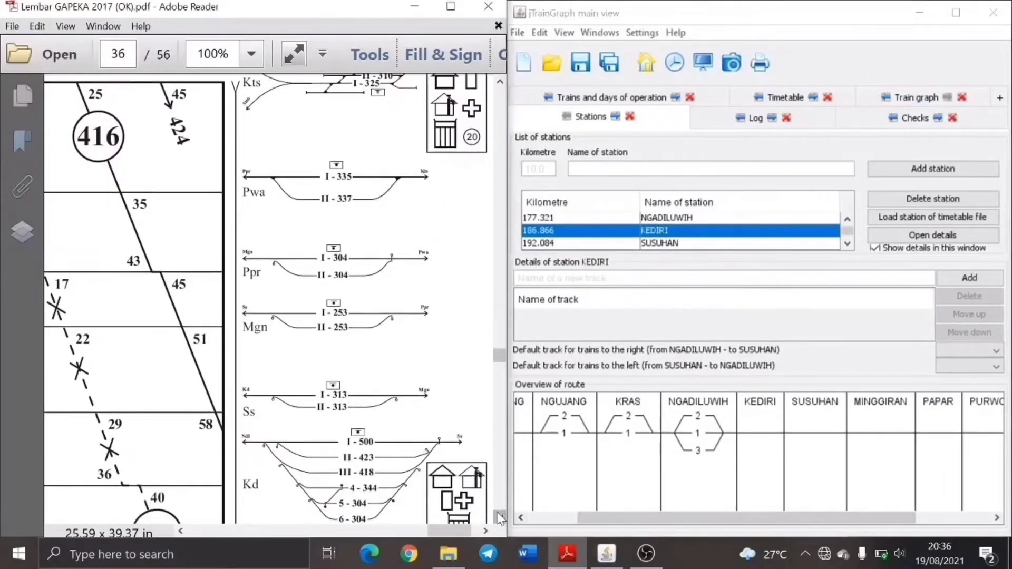
left_click(522, 278)
type("1")
key("Return")
type("2")
key("Return")
type("3")
key("Return")
type("4")
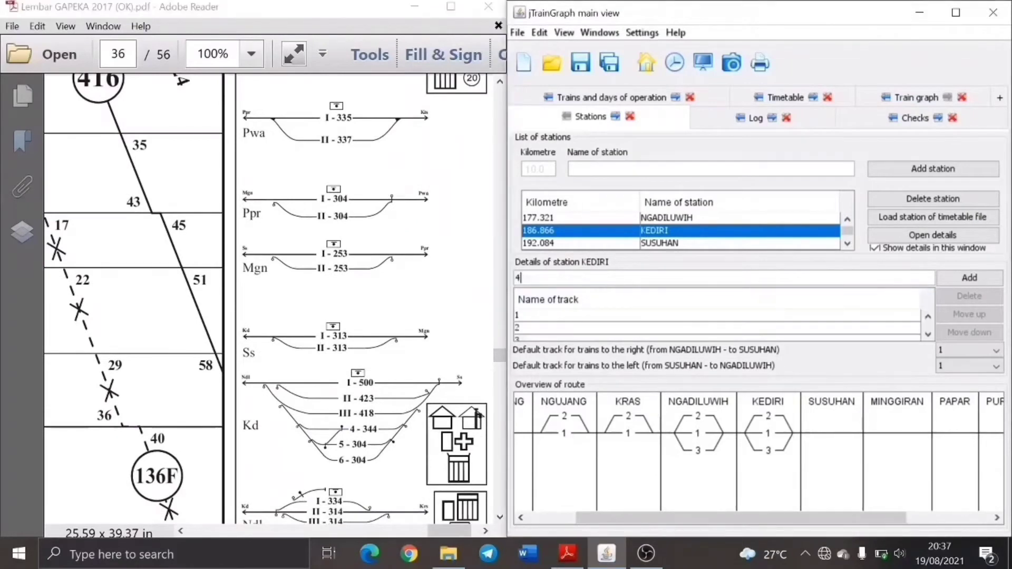
key("Return")
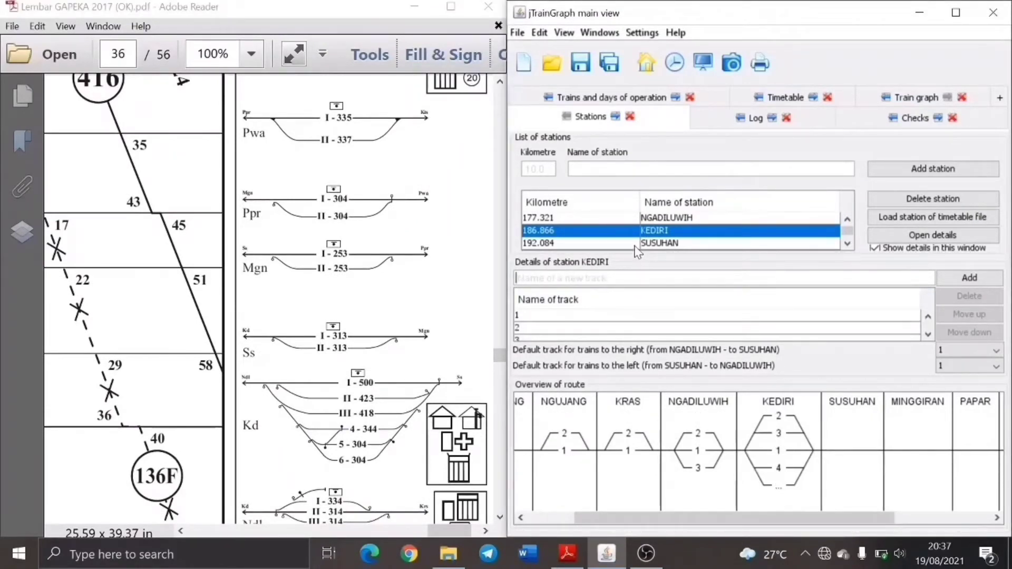
Add tracks 1 and 2 to the station SUSUHAN.
left_click(635, 246)
type("1")
key("Return")
type("2")
key("Return")
Add tracks 1 and 2 to the station MINGGIRAN.
scroll(635, 232, "down", 1)
left_click(635, 218)
type("12")
key("Return")
Add tracks 1 and 2 to the station PAPAR.
scroll(453, 453, "down", 3)
left_click(537, 233)
type("1")
key("Return")
type("2")
key("Return")
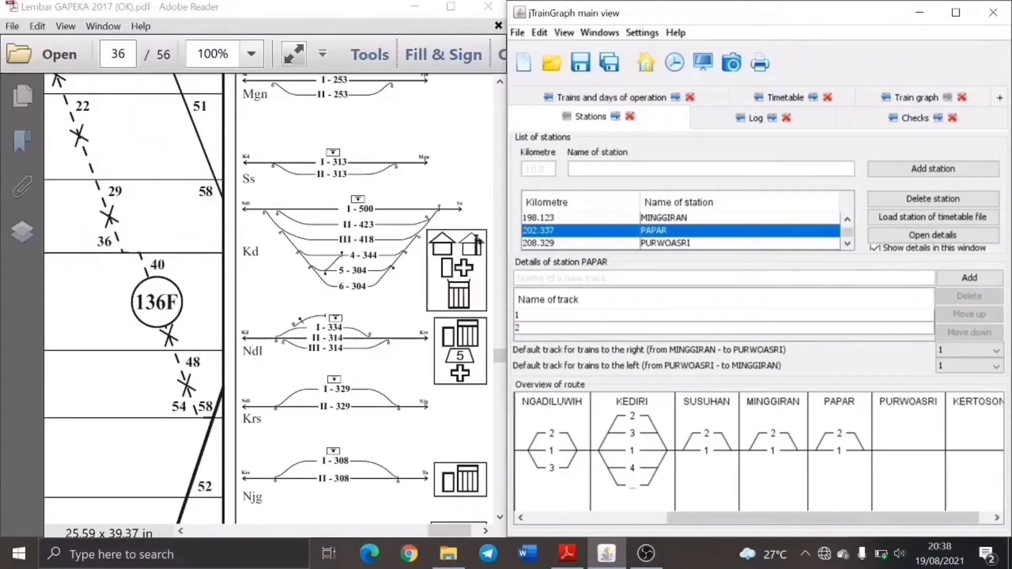
Add tracks 1 and 2 to the station PURWOASRI.
left_click(537, 243)
type("1")
key("Return")
type("2")
key("Return")
Add tracks 1 to 7 to the station KERTOSONO, following its track diagram in the GAPEKA PDF.
scroll(635, 232, "down", 1)
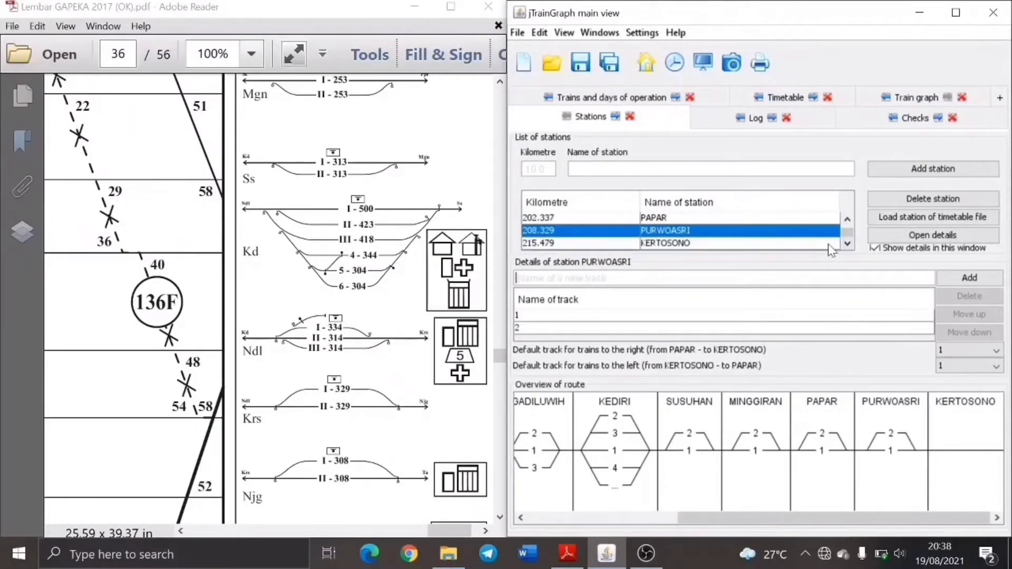
scroll(501, 182, "down", 5)
scroll(501, 181, "down", 5)
left_click(635, 244)
type("1")
key("Return")
type("2")
key("Return")
type("3")
key("Return")
type("4")
key("Return")
type("7")
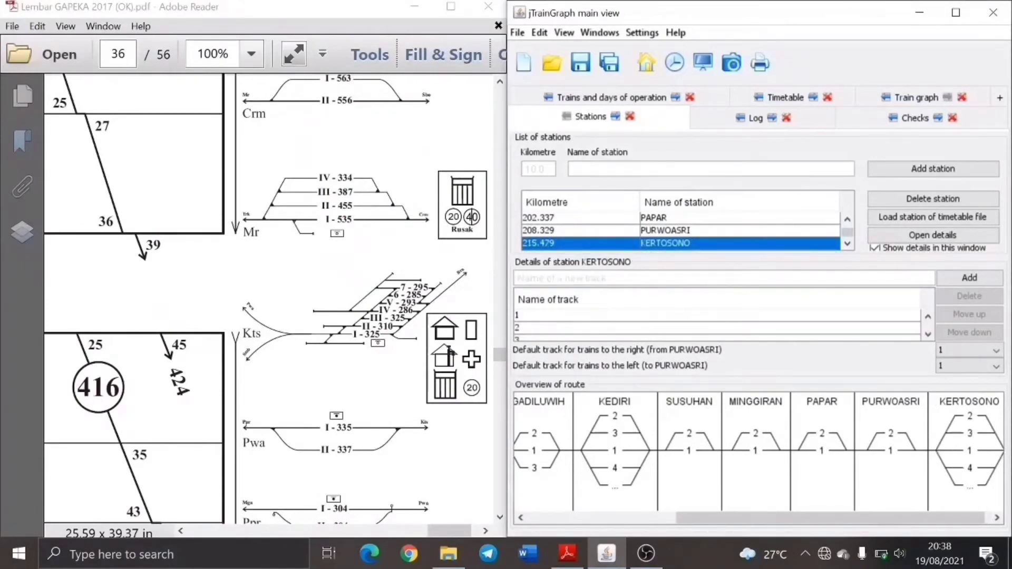
left_click(956, 14)
left_click(914, 228)
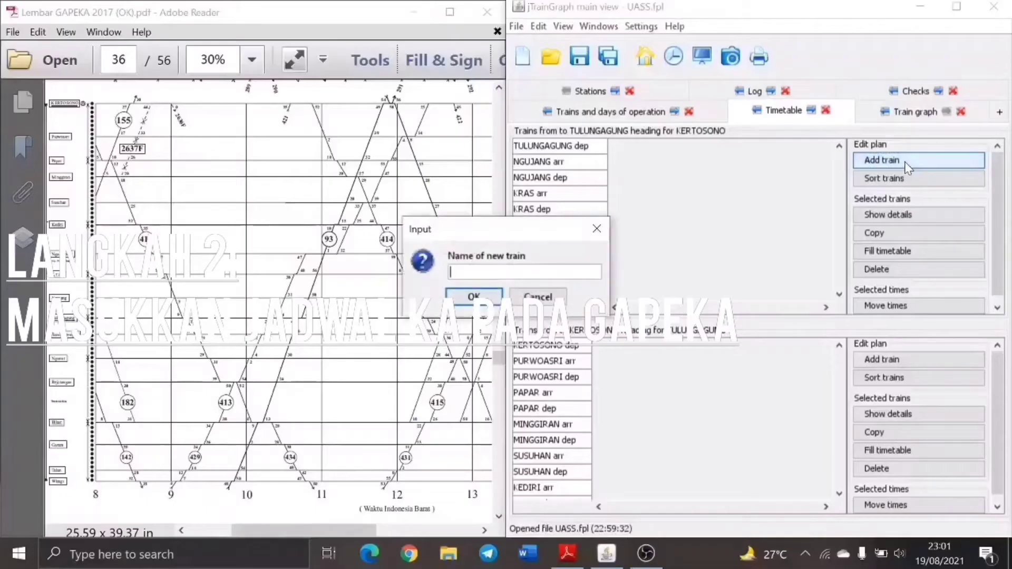
Add train 41 heading for KERTOSONO, departing TULUNGAGUNG at 10:24 and both arriving at and departing NGUJANG at 10:31.
key("Return")
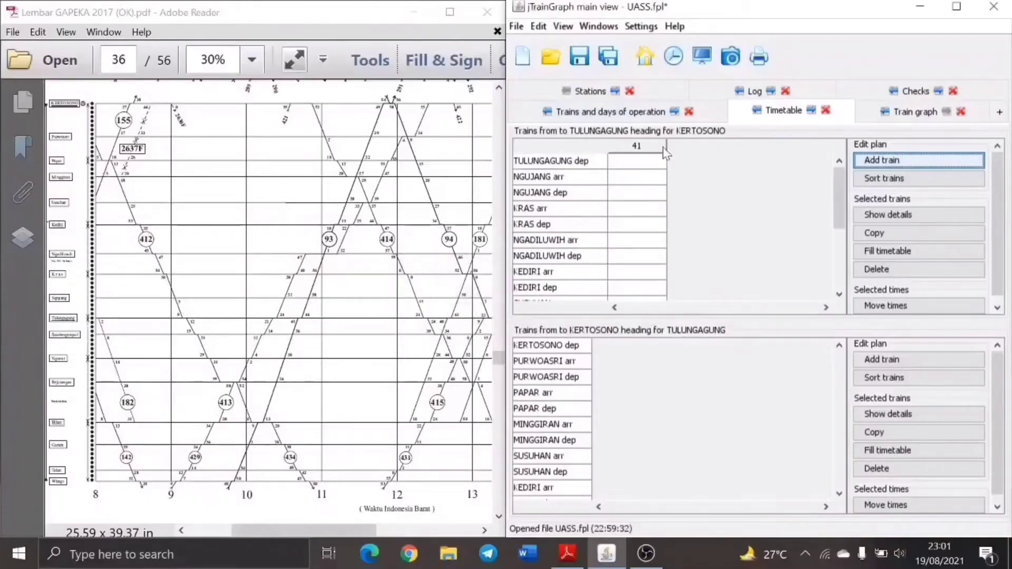
left_click(636, 161)
type("10:24")
key("Return")
type("10:31")
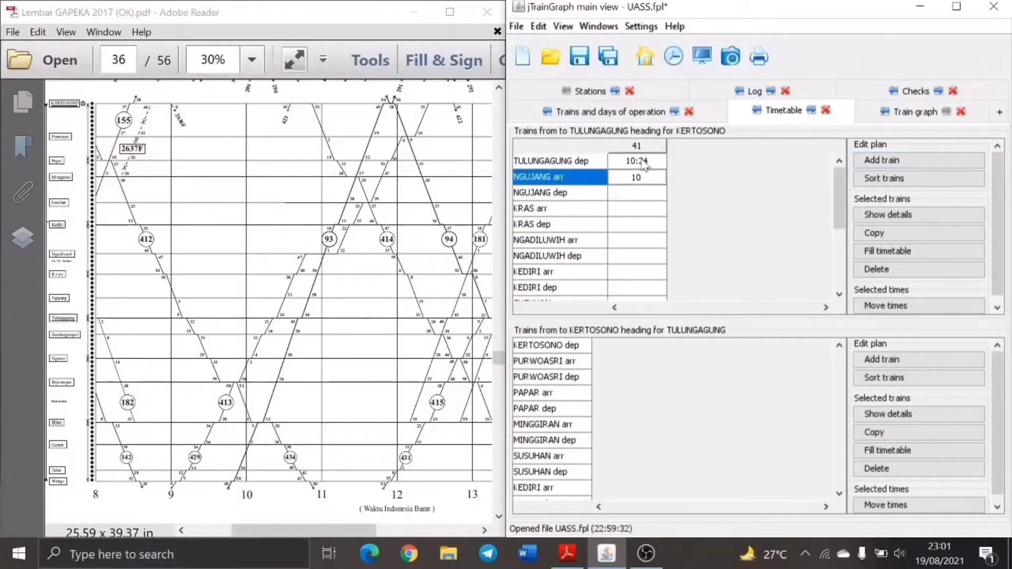
key("Return")
type("10:31")
key("Return")
Set train 41's KRAS arrival to 10:38 and departure to 10:40, and its NGADILUWIH arrival to 10:47 and departure to 11:12.
type("10:38")
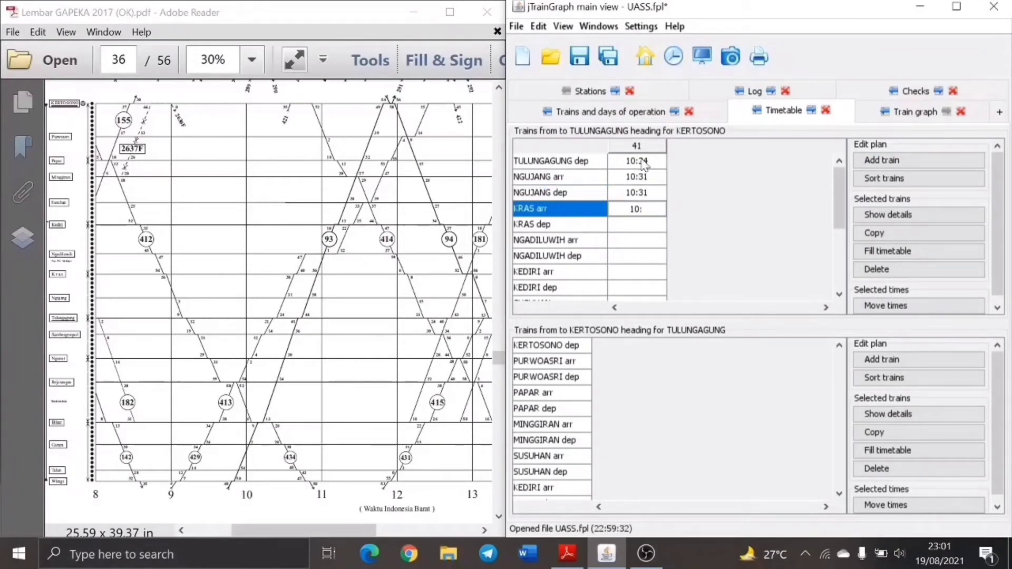
key("Return")
type("10:40")
key("Return")
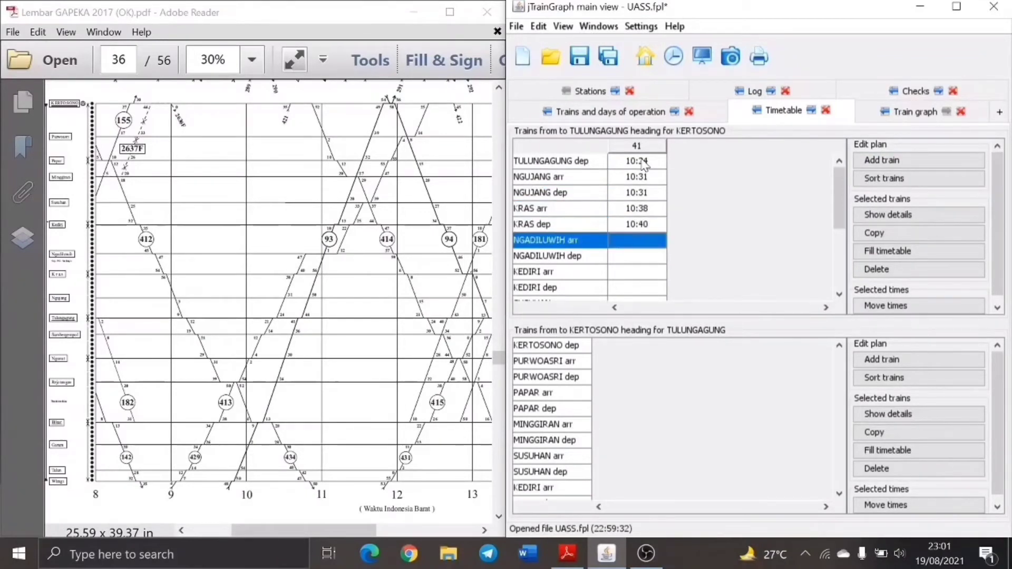
type("10:47")
key("Return")
type("11:12")
key("Return")
Set train 41's KEDIRI arrival to 11:22 and departure to 11:25, and its SUSUHAN arrival to 11:33 and departure to 11:39.
type("11:22")
key("Return")
type("11:25")
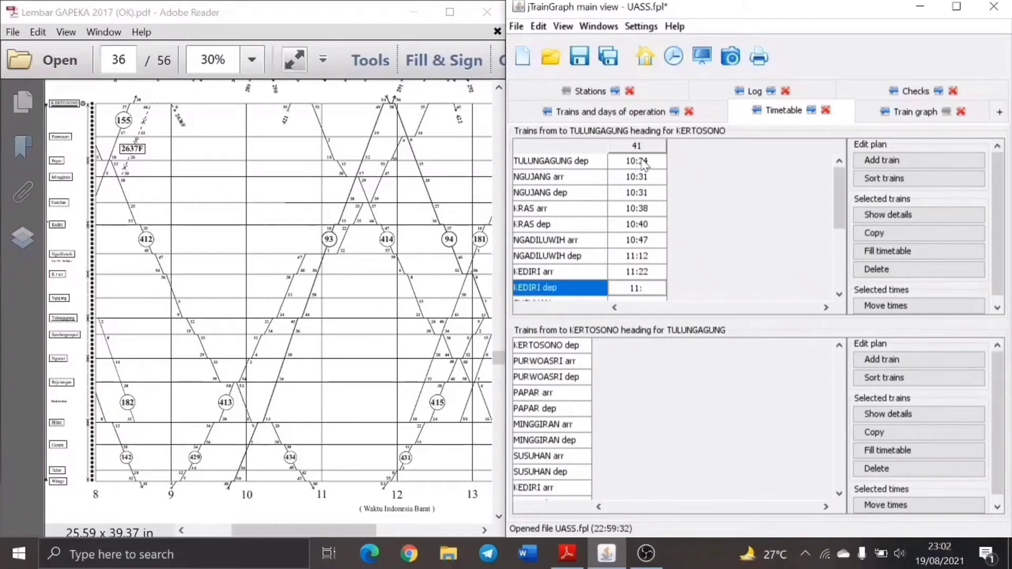
key("Return")
type("11:33")
key("Return")
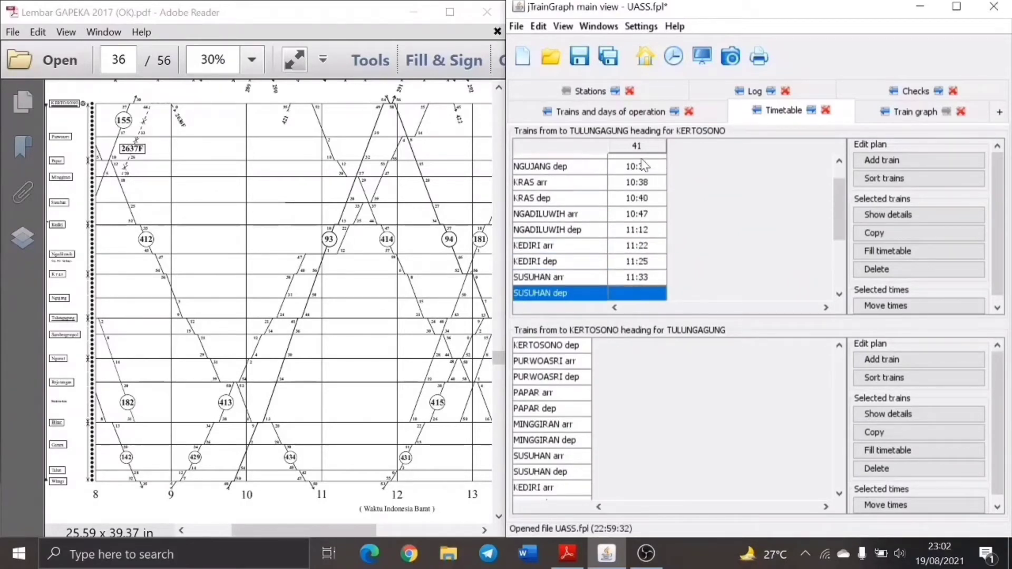
type("11:39")
key("Return")
Set train 41's MINGGIRAN arrival and departure to 11:47, and its PAPAR arrival to 11:53 and departure to 11:55.
type("11:47")
key("Return")
type("11:47")
key("Return")
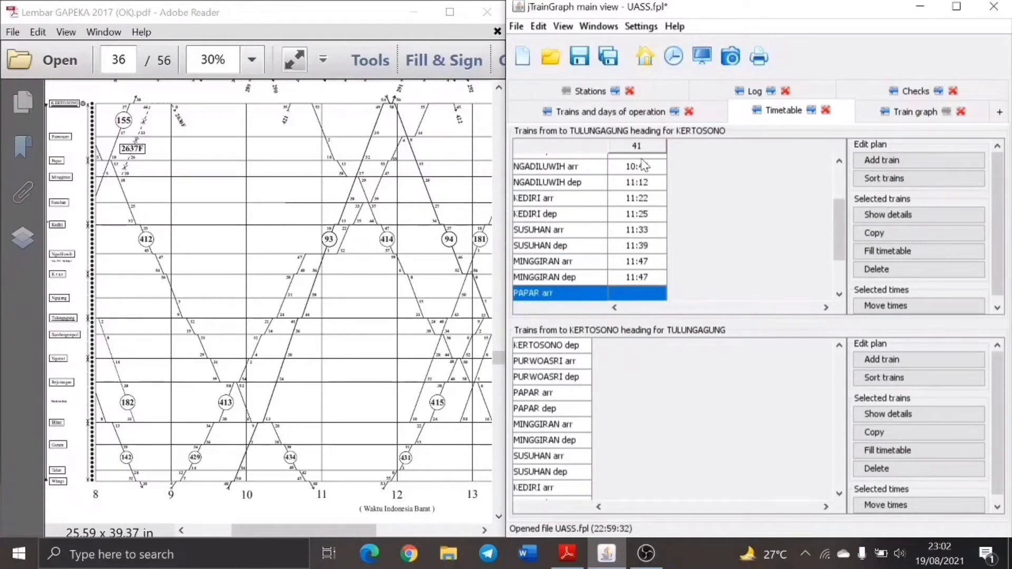
type("11:53")
key("Return")
type("11:55")
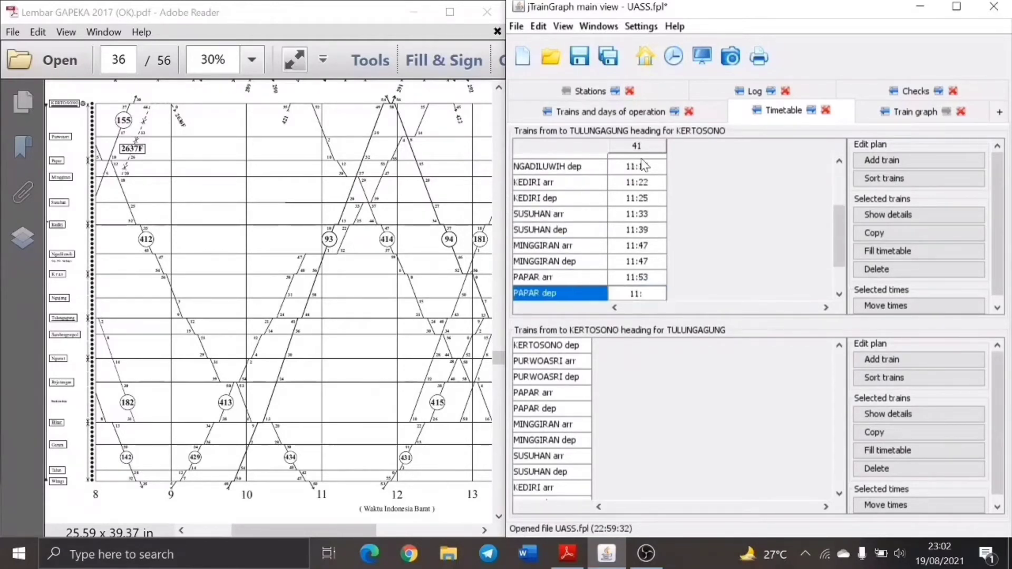
key("Return")
Set train 41's PURWOASRI arrival to 12:04 and departure to 12:14, and its KERTOSONO arrival to 12:25.
type("12:04")
key("Return")
type("12:14")
key("Return")
type("12:25")
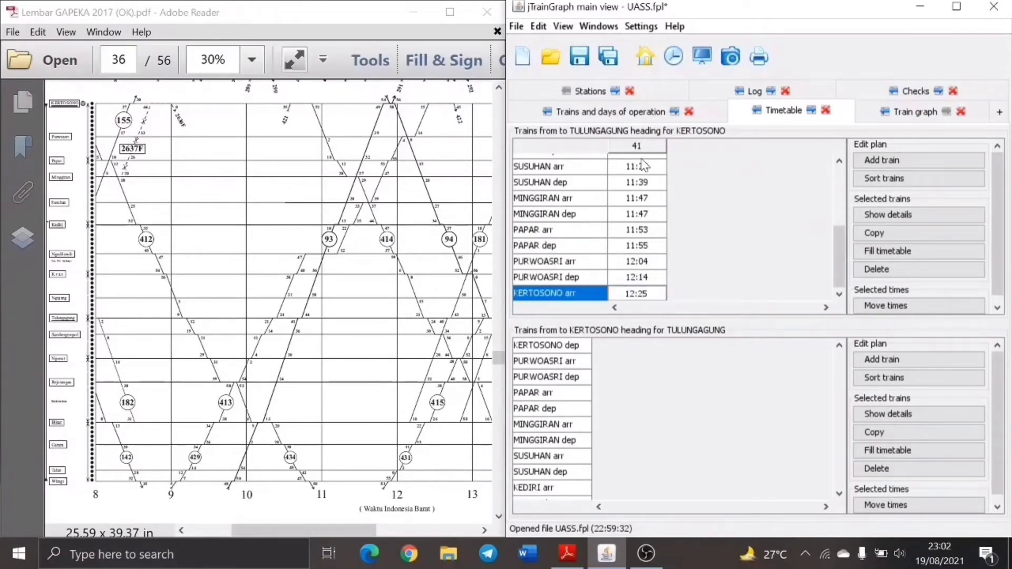
Add train 93 heading for KERTOSONO, departing TULUNGAGUNG at 10:44 and both arriving at and departing NGUJANG at 10:50.
left_click(871, 162)
type("93")
key("Return")
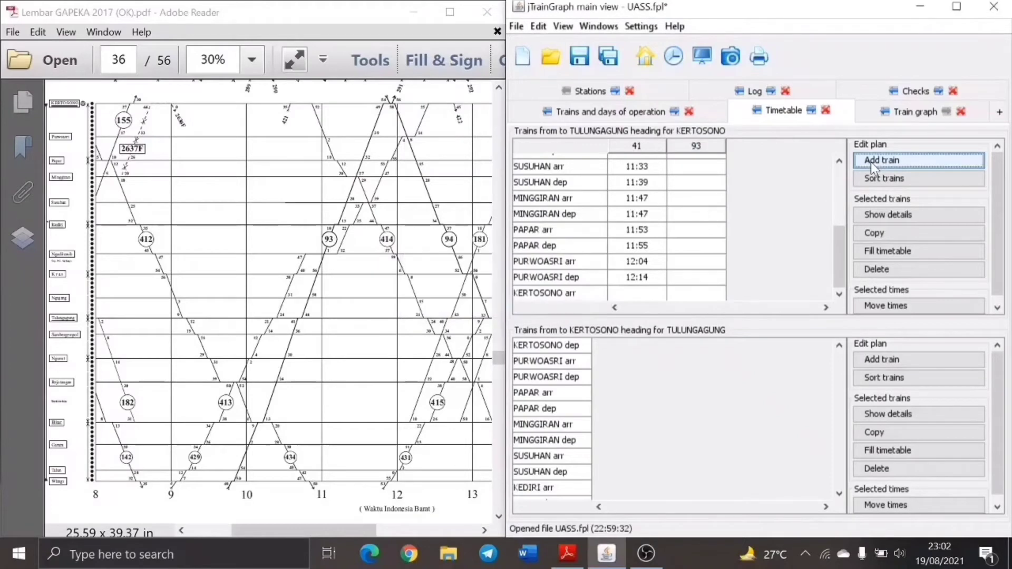
left_click_drag(839, 241, 840, 178)
left_click(703, 161)
type("10")
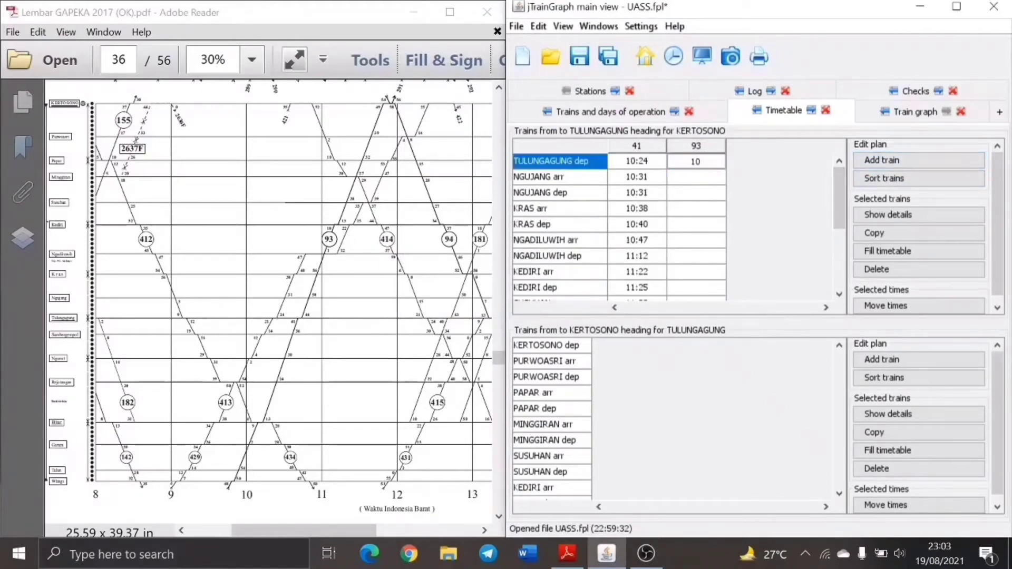
type(":45")
key("Return")
type("10:50")
key("Return")
type("10:50")
key("Return")
Set train 93's KRAS arrival and departure to 10:56, and its NGADILUWIH arrival and departure to 11:01.
type("10:56")
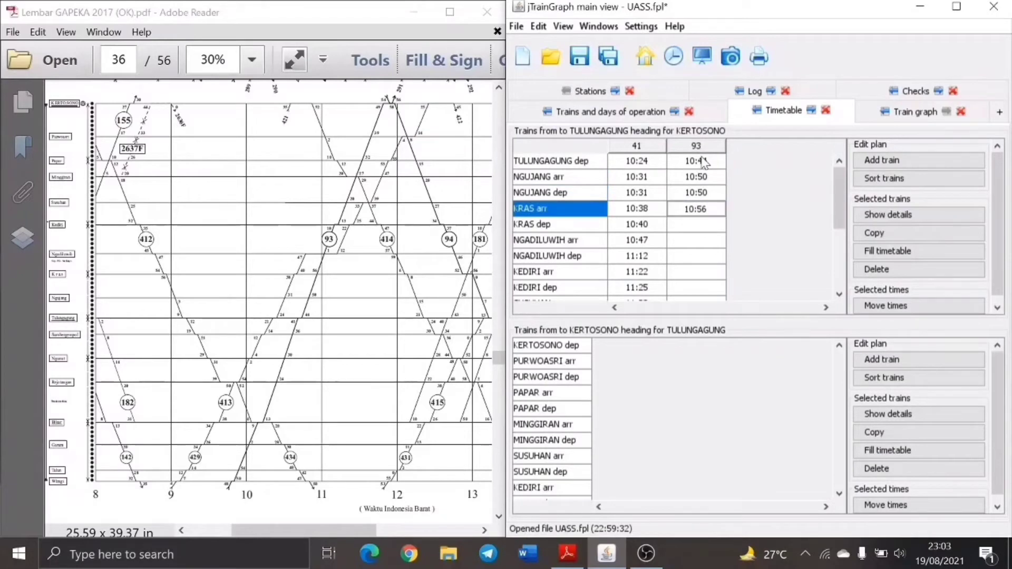
key("Return")
type("10:56")
key("Return")
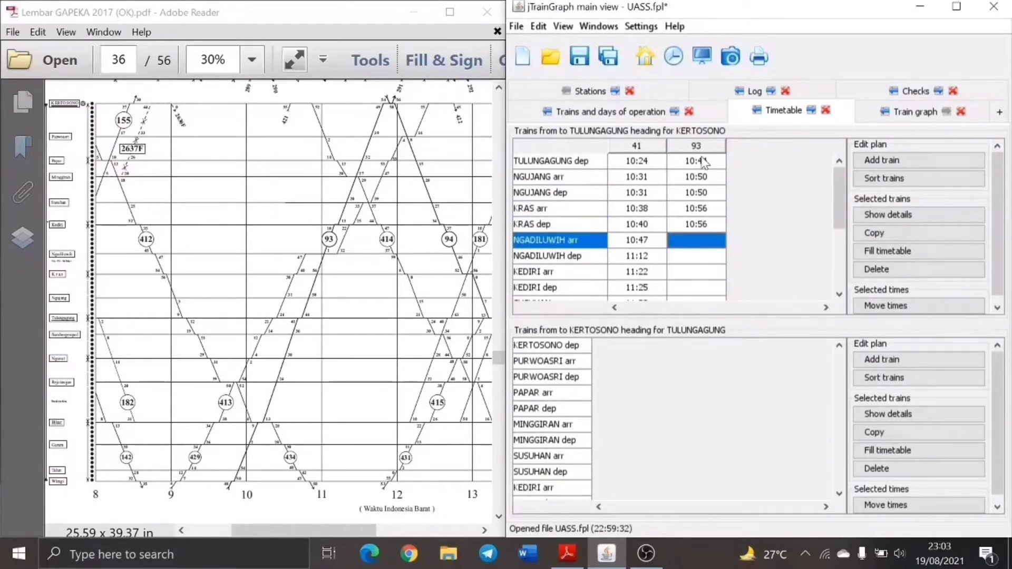
type("11:01")
key("Return")
type("11:01")
key("Return")
Set train 93's KEDIRI arrival to 11:13 and departure to 11:20, and its SUSUHAN arrival to 11:20 and departure to 11:27.
type("11:13")
key("Return")
type("11:20")
key("Return")
type("11:20")
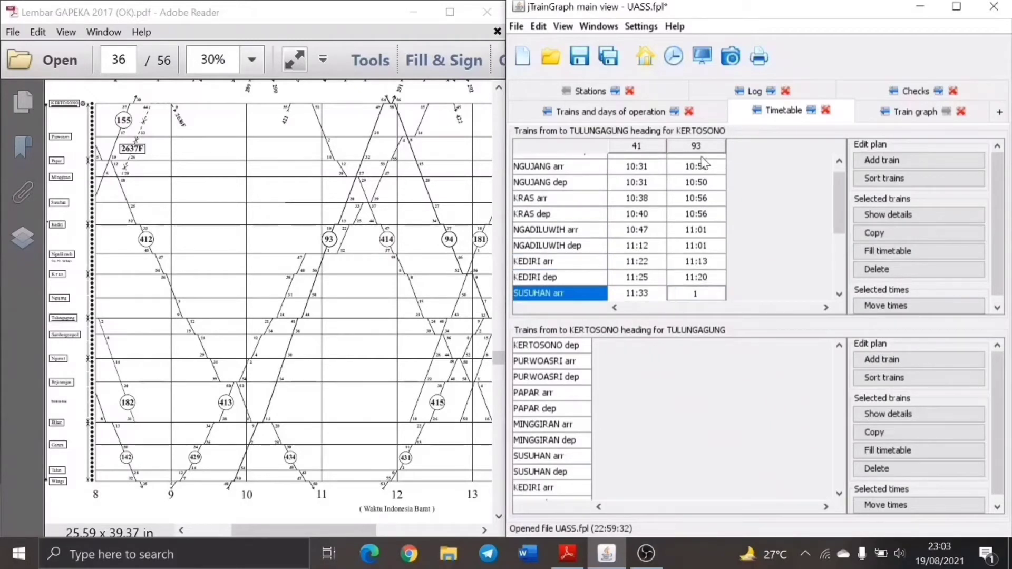
key("Return")
type("11:27")
key("Return")
Set train 93's MINGGIRAN arrival to 11:28 and departure to 11:32, and its PAPAR arrival to 11:35 and departure to 11:39.
type("11:28")
key("Return")
type("11:32")
key("Return")
type("11:35")
key("Return")
type("11:39")
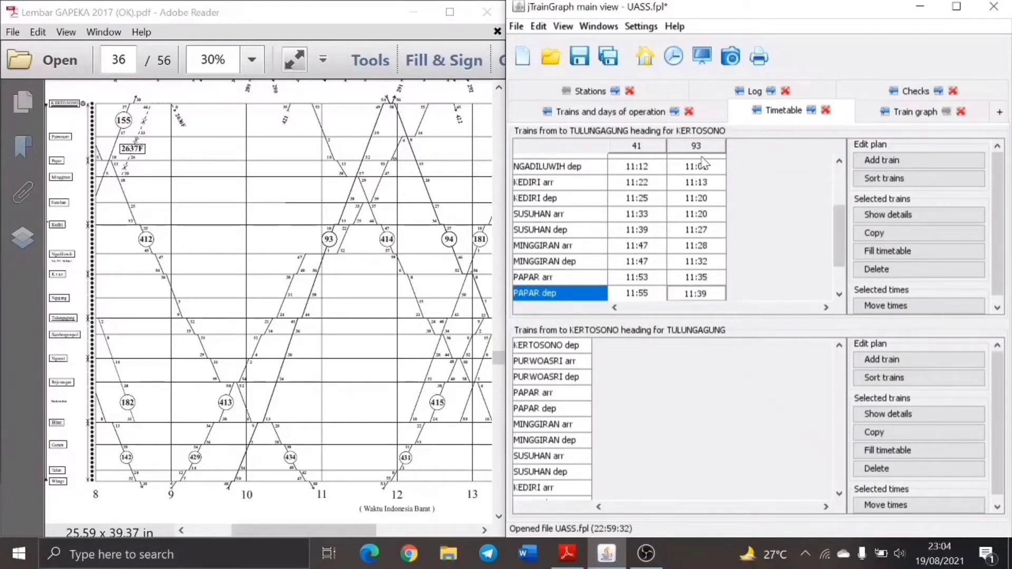
key("Return")
Set train 93's PURWOASRI arrival and departure to 11:49, and its KERTOSONO arrival to 11:56.
type("11:49")
key("Return")
type("11:49")
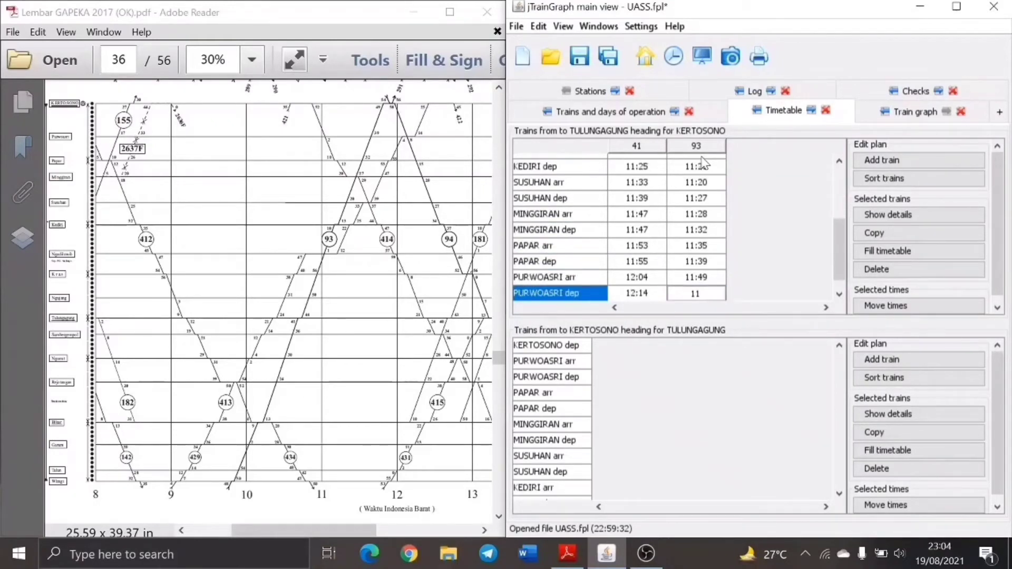
key("Return")
type("11:56")
Re-enter the missing KERTOSONO arrival time of train 41.
key("shift+Tab")
type("11")
key("BackSpace")
type("2:")
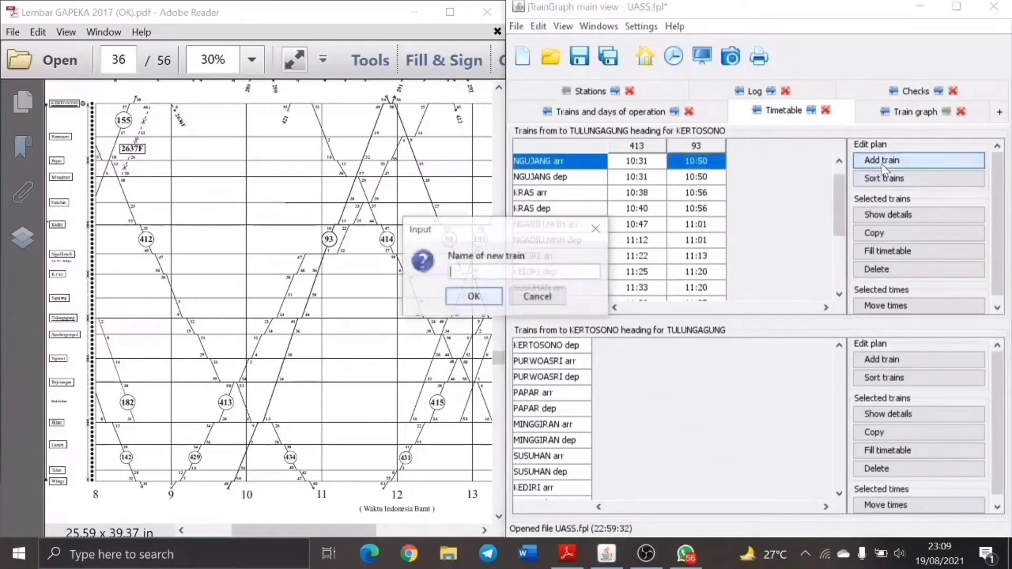
Add train 415 heading for KERTOSONO, departing TULUNGAGUNG at 13:18 and both arriving at and departing NGUJANG at 13:24.
type("415")
key("Return")
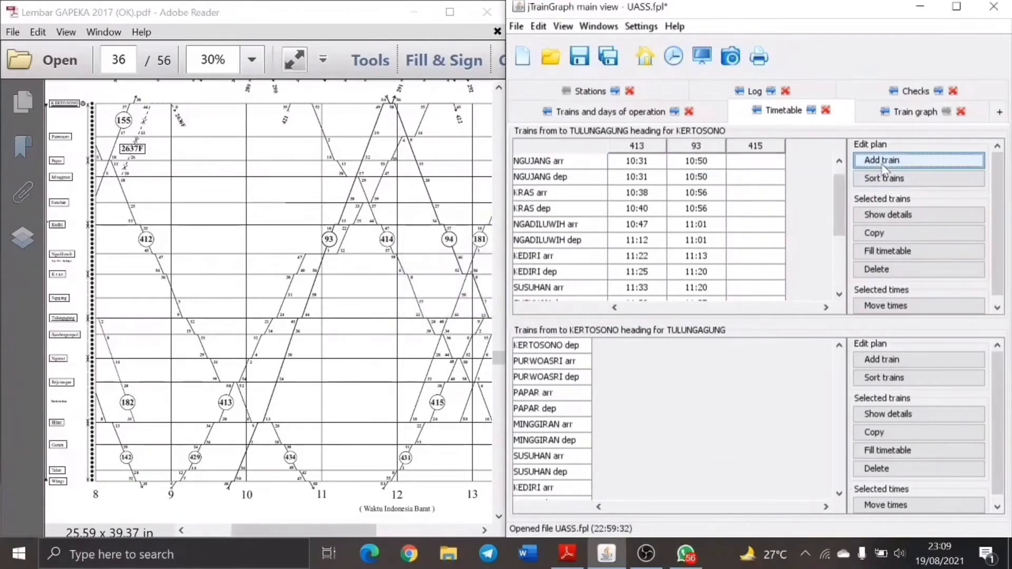
scroll(768, 203, "up", 1)
left_click(757, 164)
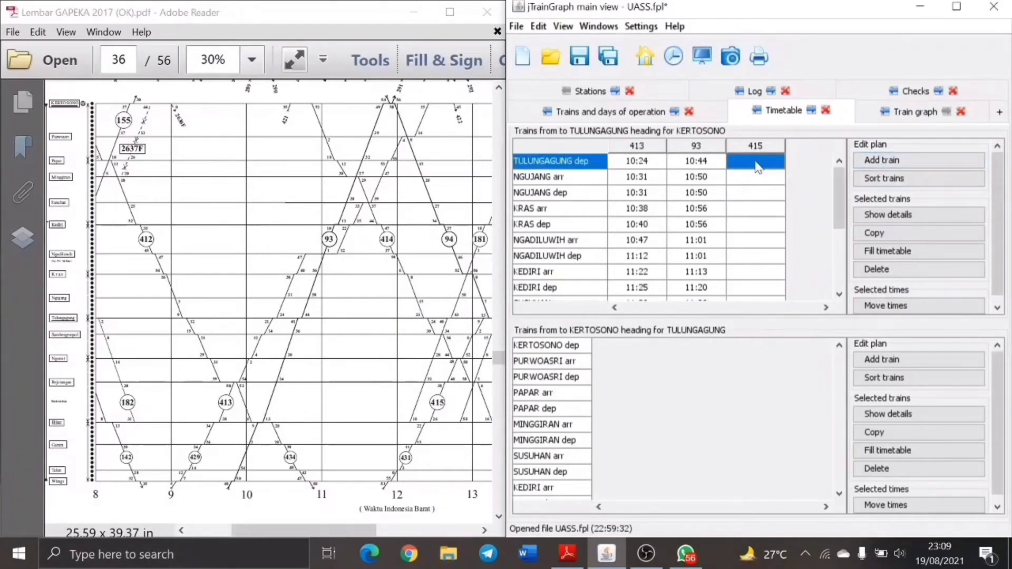
type("13:18")
key("Return")
type("13:24")
key("Return")
type("13:24")
key("Return")
Set train 415's KRAS arrival to 13:31 and departure to 13:33, and its NGADILUWIH arrival to 13:40 and departure to 14:04.
type("13:31")
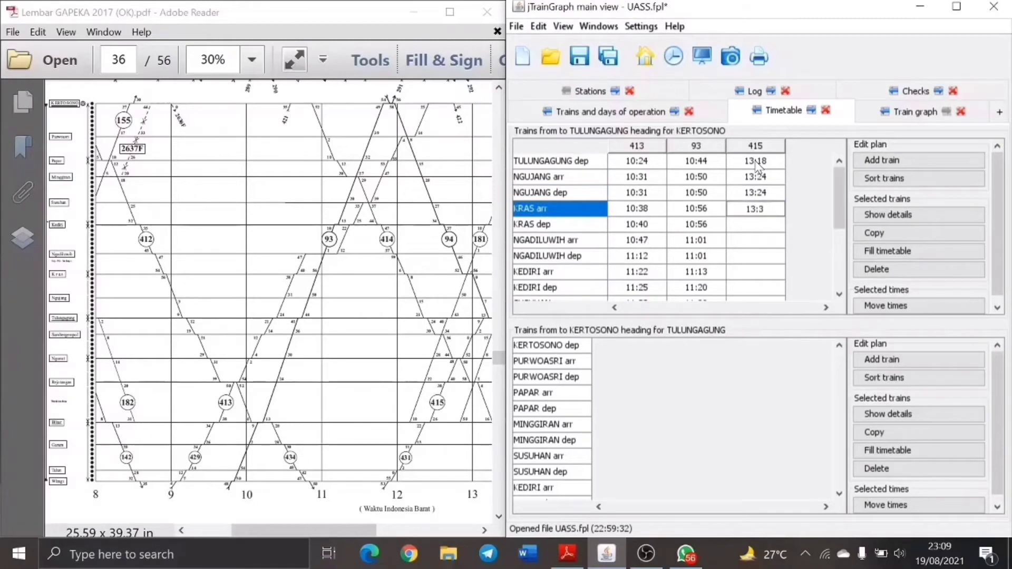
key("Return")
type("13:33")
key("Return")
type("13:40")
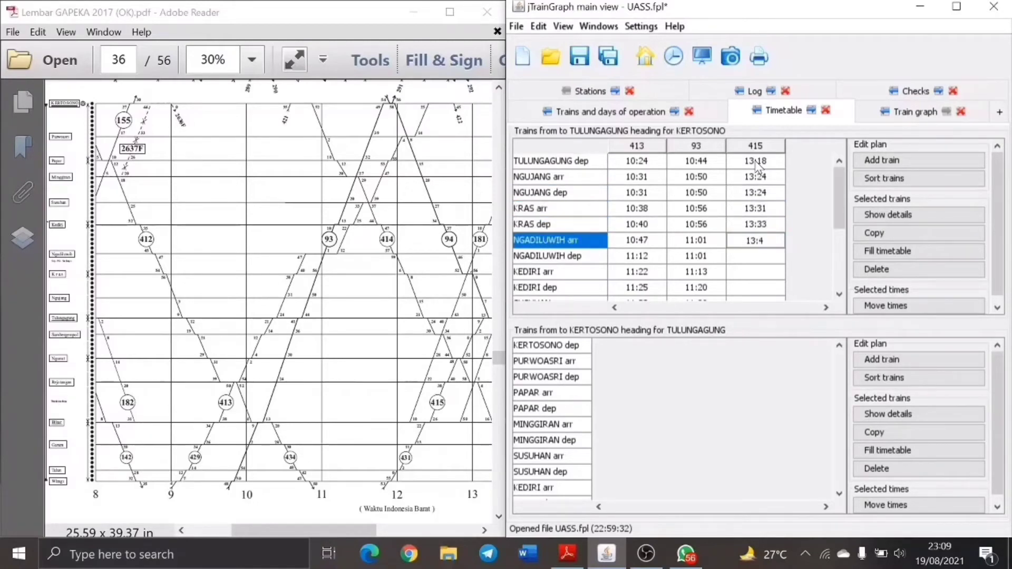
key("Return")
type("14:04")
key("Return")
Set train 415's KEDIRI arrival to 14:14 and departure to 14:18, and its SUSUHAN arrival and departure to 14:25.
type("14:14")
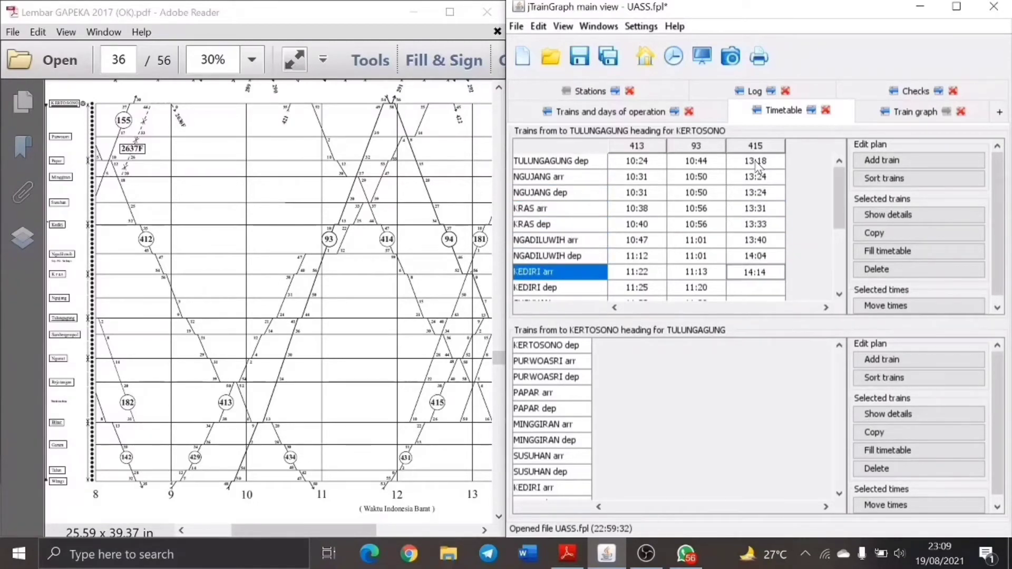
key("Return")
type("14:")
key("Return")
type("14:25")
key("Return")
type("14:25")
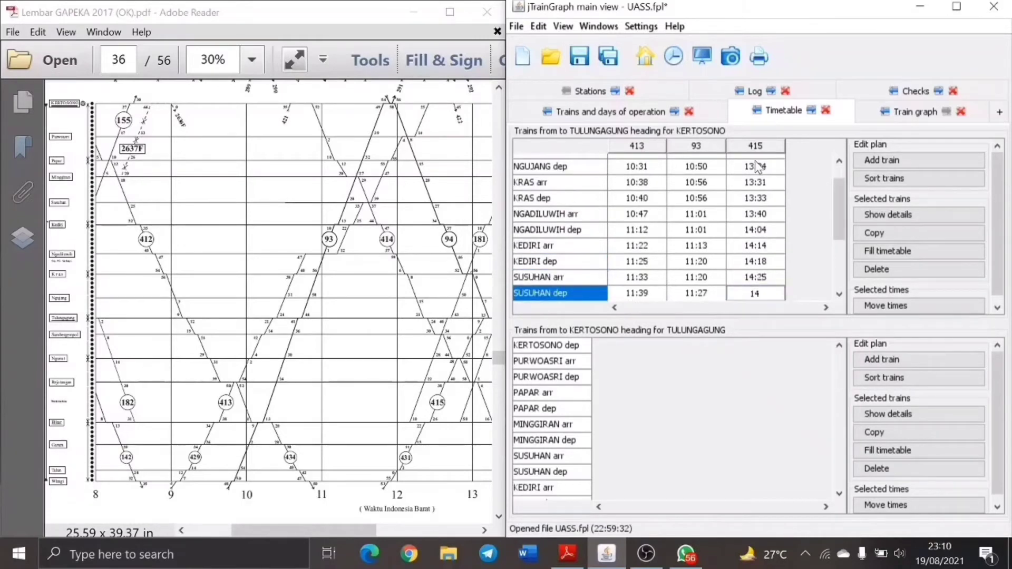
key("Return")
Set train 415's MINGGIRAN arrival and departure to 14:32, and its PAPAR arrival to 14:38 and departure to 14:40.
type("14:32")
key("Return")
type("14:32")
key("Return")
type("14:38")
key("Return")
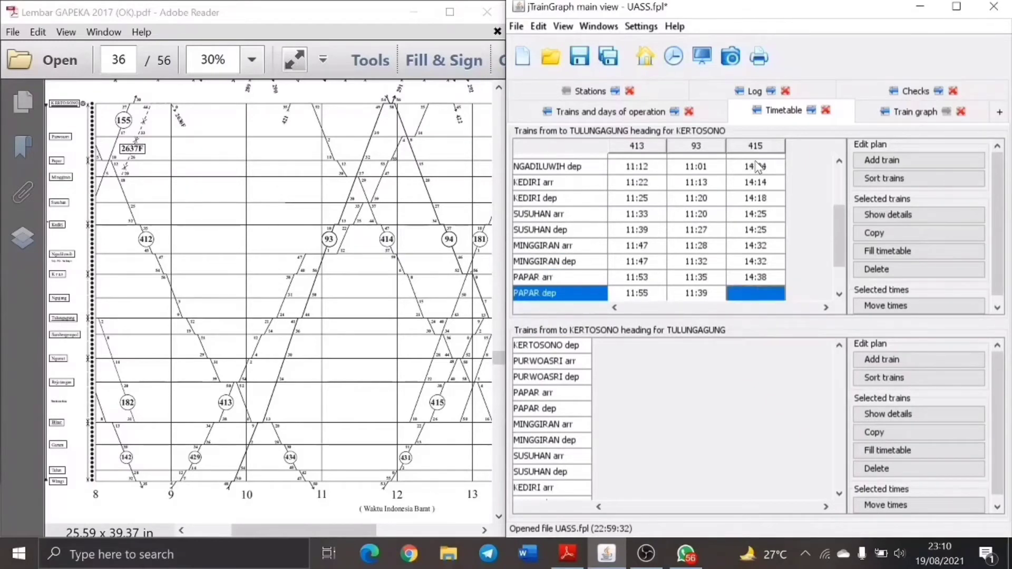
type("14:40")
key("Return")
Set train 415's PURWOASRI arrival and departure to 14:48, and its KERTOSONO arrival to 14:58.
type("14:48")
key("Return")
type("14:48")
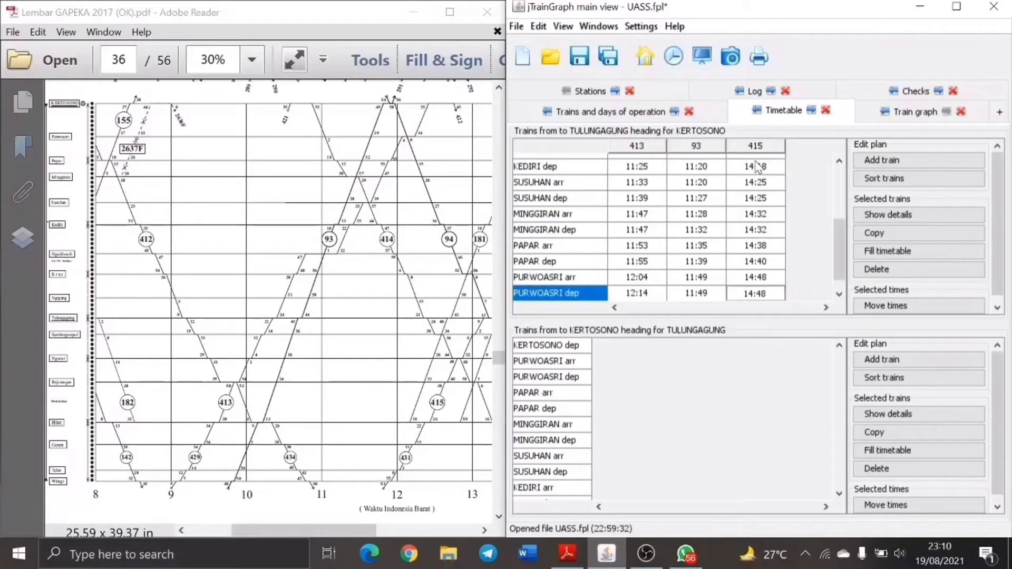
key("Return")
type("14:56")
key("Return")
Add train 175 heading for KERTOSONO, departing TULUNGAGUNG at 13:34 and both arriving at and departing NGUJANG at 13:41.
left_click(922, 159)
type("175")
key("Return")
type("13:34")
key("Return")
type("13:41")
key("Return")
type("13:41")
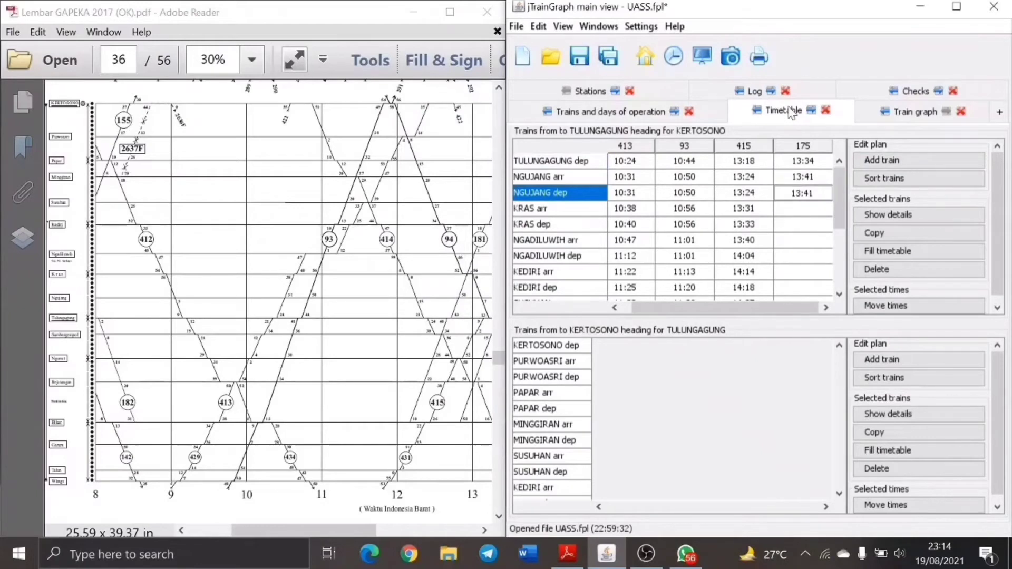
key("Return")
Set train 175's arrival and departure to 13:47 at KRAS and to 13:52 at NGADILUWIH.
type("13:47")
key("Return")
type("13:47")
key("Return")
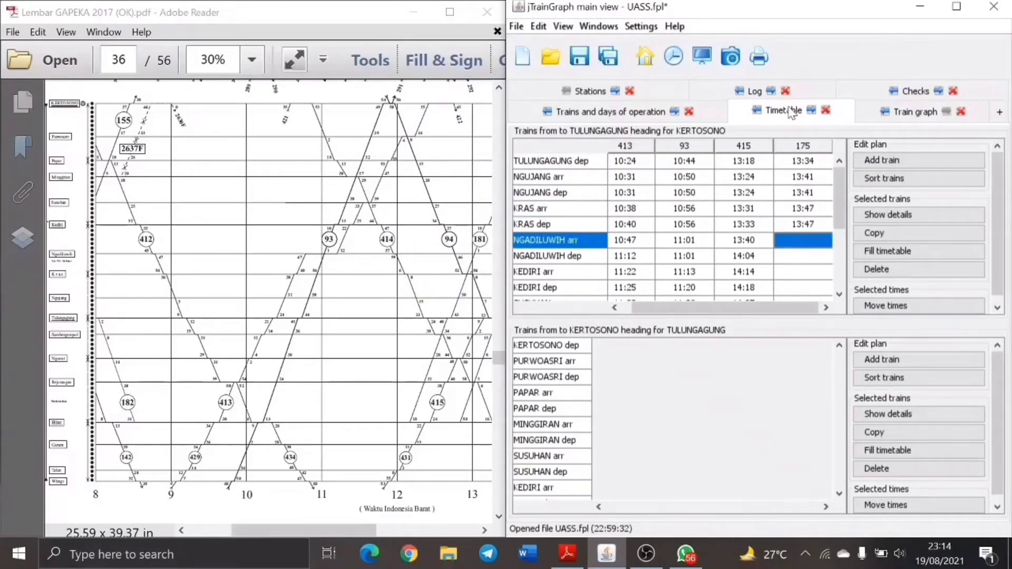
type("13:52")
key("Return")
type("13:5")
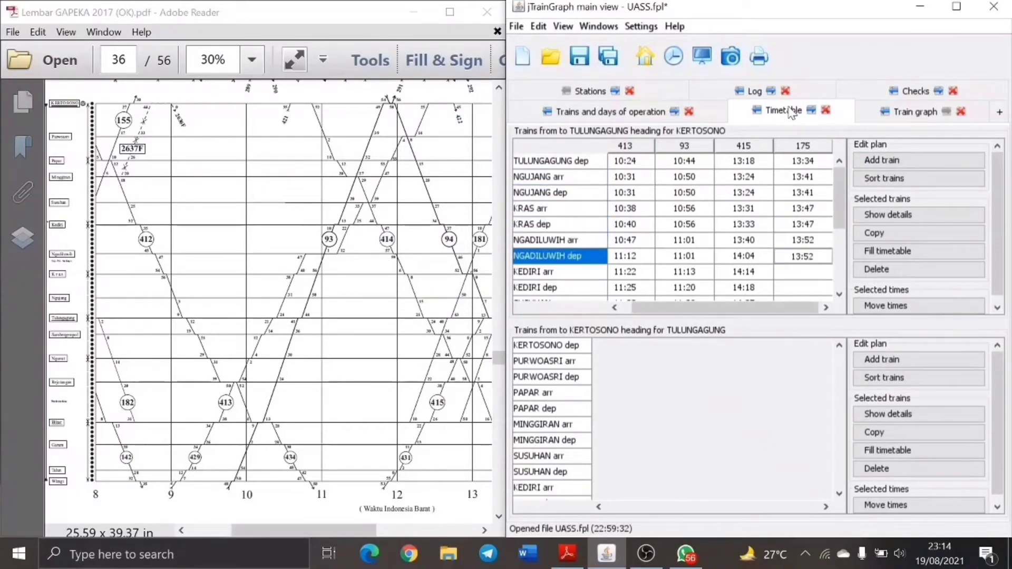
type("2")
key("Return")
Set train 175's KEDIRI arrival to 14:01 and departure to 14:04, and its SUSUHAN arrival and departure to 14:11.
type("14:01")
key("Return")
type("14:04")
key("Return")
type("14:11")
key("Return")
type("14:11")
key("Return")
Set train 175's arrival and departure to 14:18 at MINGGIRAN and to 14:23 at PAPAR.
type("14:18")
key("Return")
type("14:18")
key("Return")
type("14:23")
key("Return")
type("14:23")
key("Return")
Set train 175's PURWOASRI arrival and departure to 14:30, and its KERTOSONO arrival to 14:40.
type("14:30")
key("Return")
type("14:30")
key("Return")
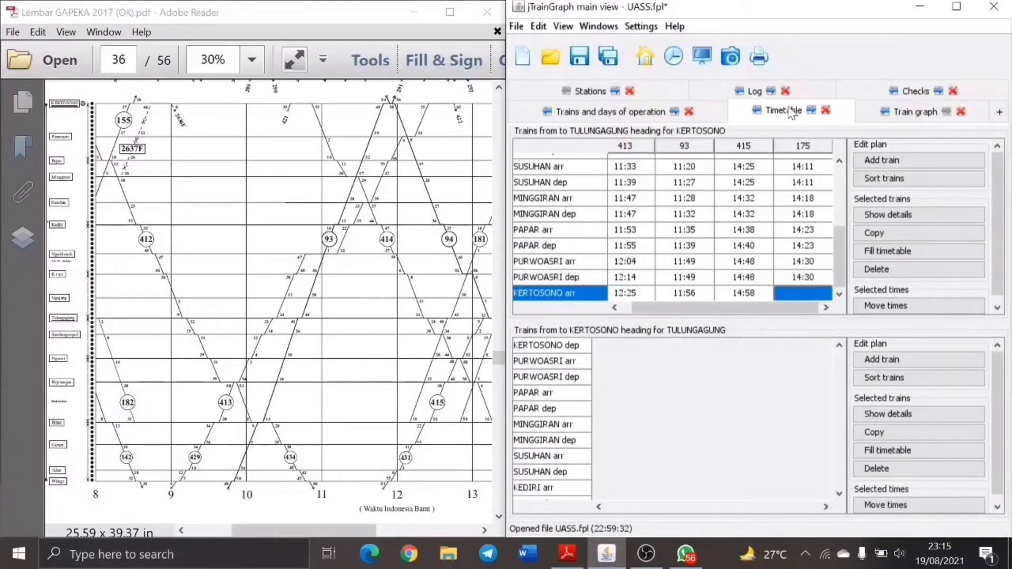
type("14:37")
key("Return")
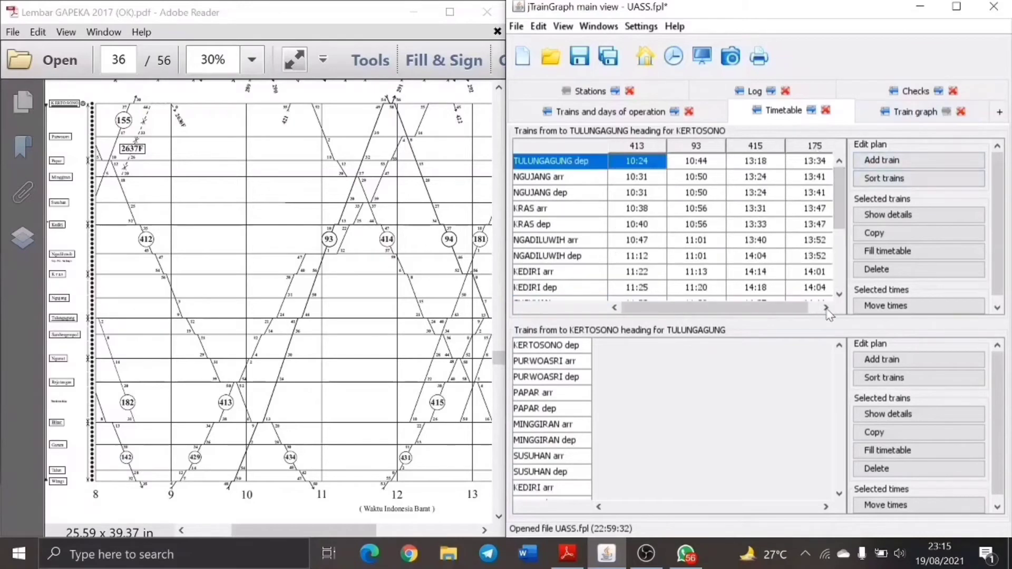
Add train 181 heading for KERTOSONO, departing TULUNGAGUNG at 12:43 and both arriving at and departing NGUJANG at 12:50.
left_click(816, 163)
left_click(882, 160)
type("181")
key("Return")
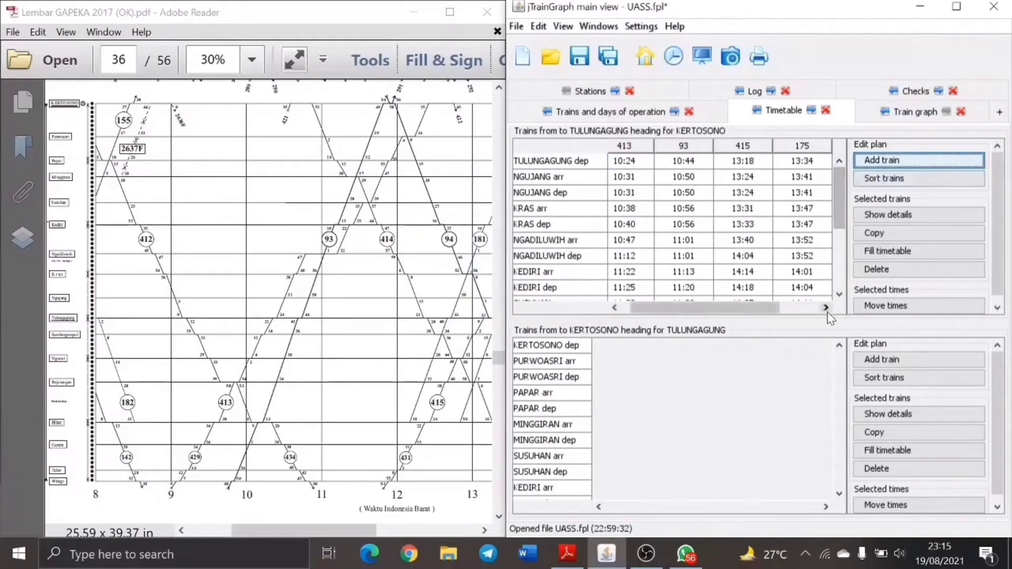
left_click(811, 168)
type("12:43")
key("Return")
type("12:50")
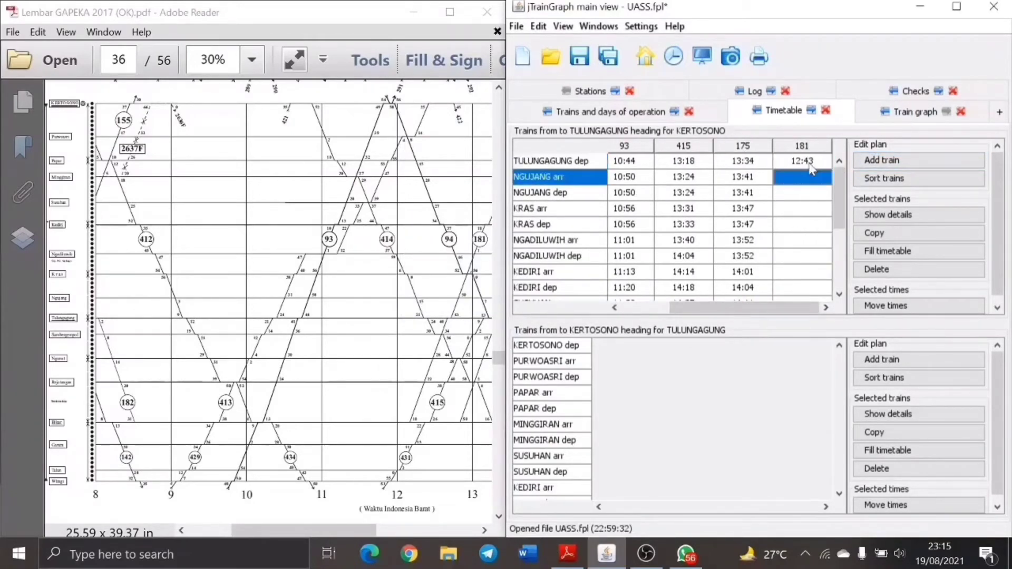
key("Return")
type("12:50")
key("Return")
Set train 181's arrival and departure to 12:56 at KRAS and to 13:01 at NGADILUWIH.
type("12:56")
key("Return")
type("12:56")
key("Return")
type("13:01")
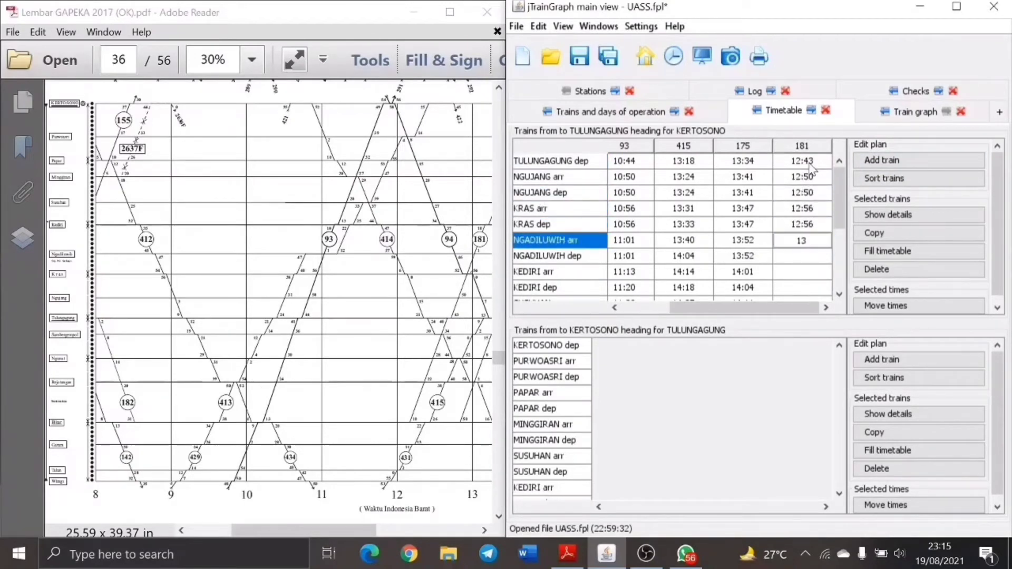
key("Return")
type("13:01")
key("Return")
Set train 181's KEDIRI arrival to 13:10 and departure to 13:13, and its SUSUHAN arrival and departure to 13:20.
type("13:10")
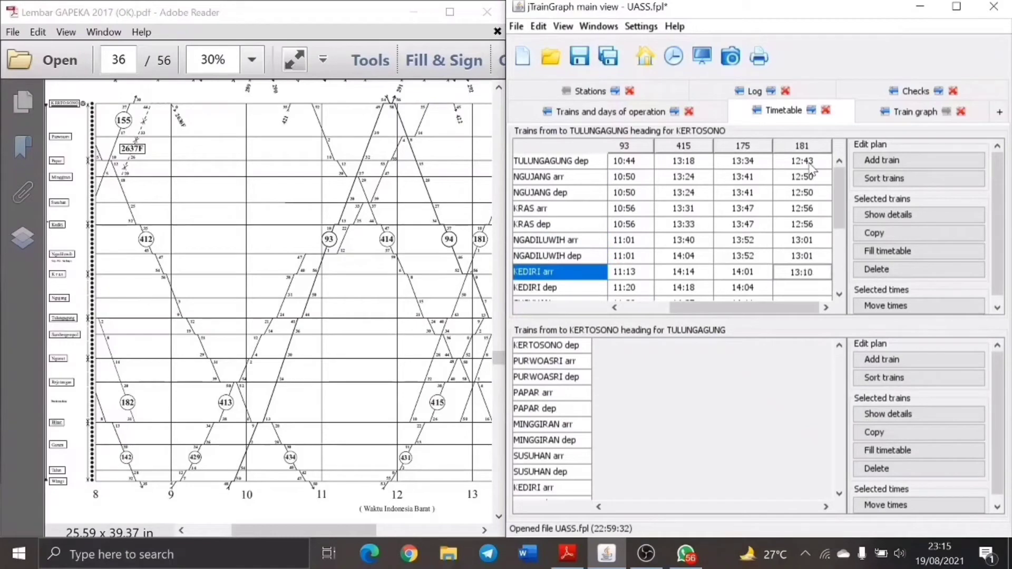
key("Return")
type("13:13")
key("Return")
type("13:20")
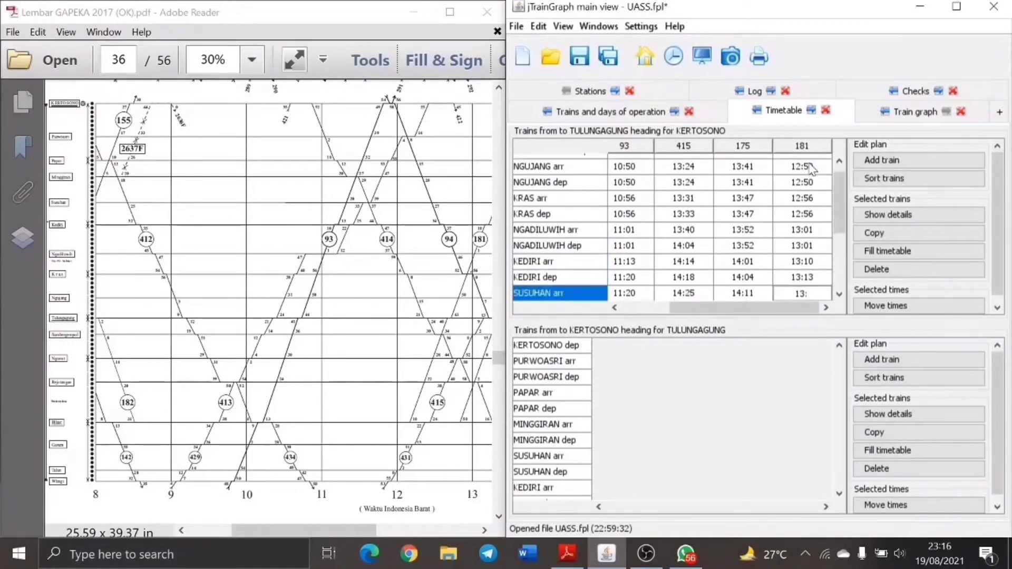
key("Return")
type("12:20")
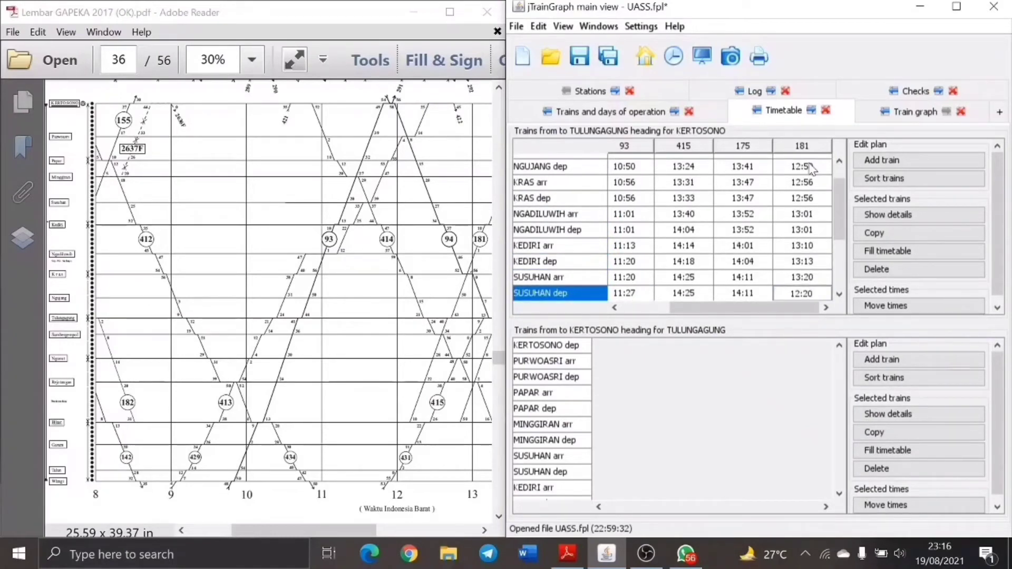
type(":20")
key("Return")
Set train 181's arrival and departure to 13:27 at MINGGIRAN and to 13:32 at PAPAR.
type("13:27")
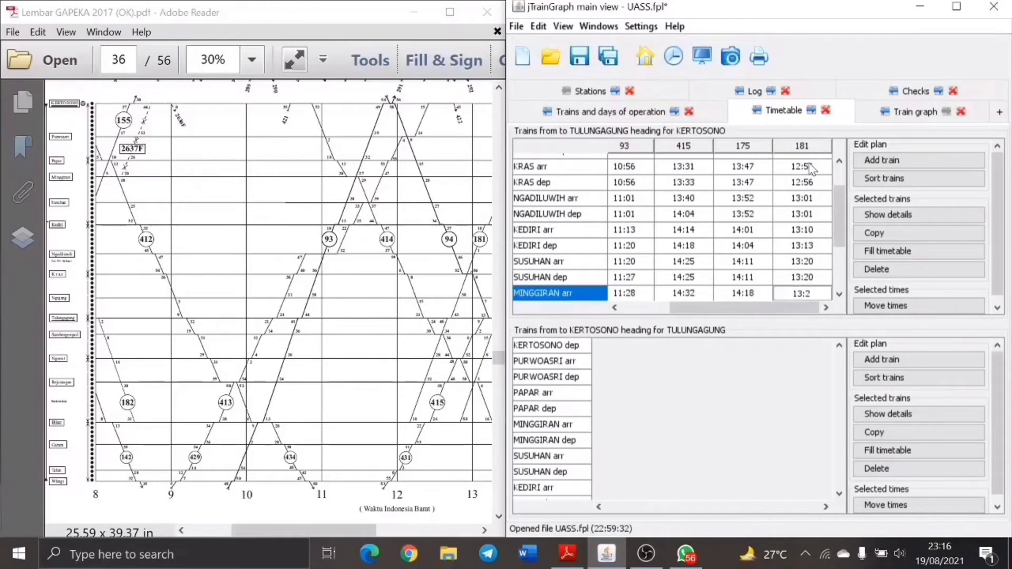
key("Return")
type("1327")
type(":27")
key("Return")
type("13:32")
key("Return")
type("13:32")
key("Return")
Set train 181's PURWOASRI arrival and departure to 13:39, and its KERTOSONO arrival to 13:49.
type("13:39")
key("Return")
type("13:39")
key("Return")
type("13")
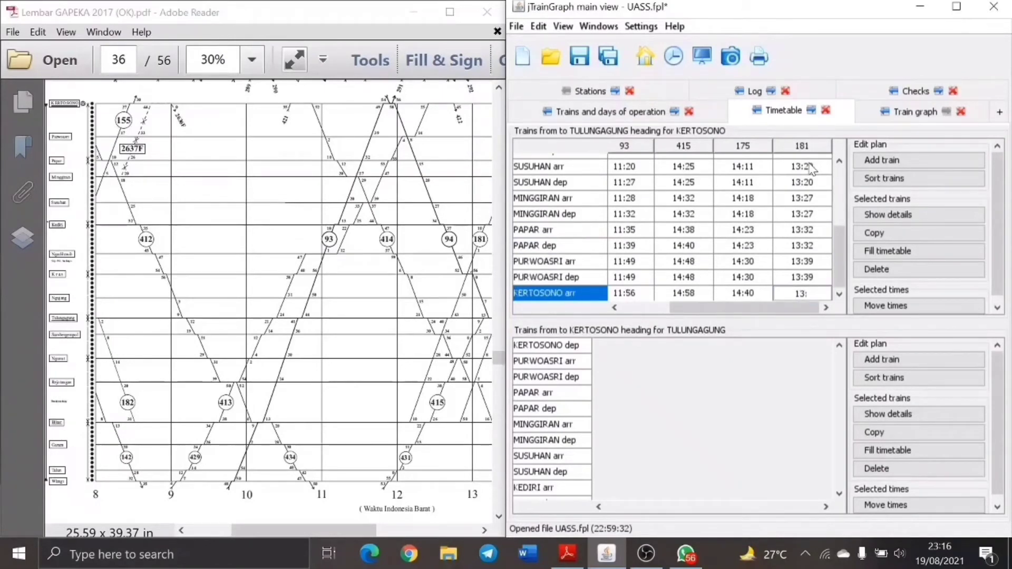
type(":49")
key("Return")
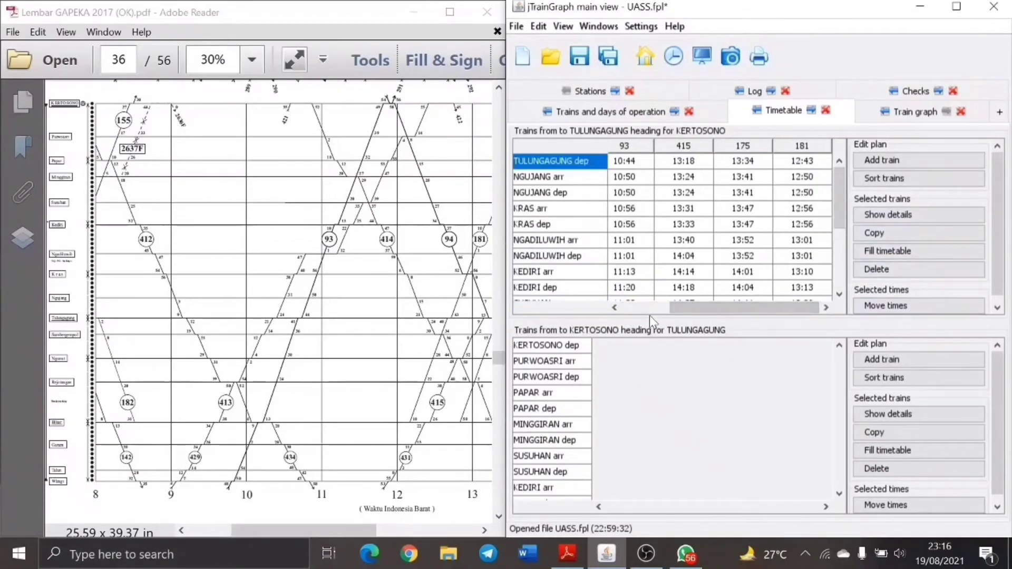
Add train 414 heading for TULUNGAGUNG, departing KERTOSONO at 10:52 and both arriving at and departing PURWOASRI at 11:02.
left_click(826, 307)
left_click(888, 356)
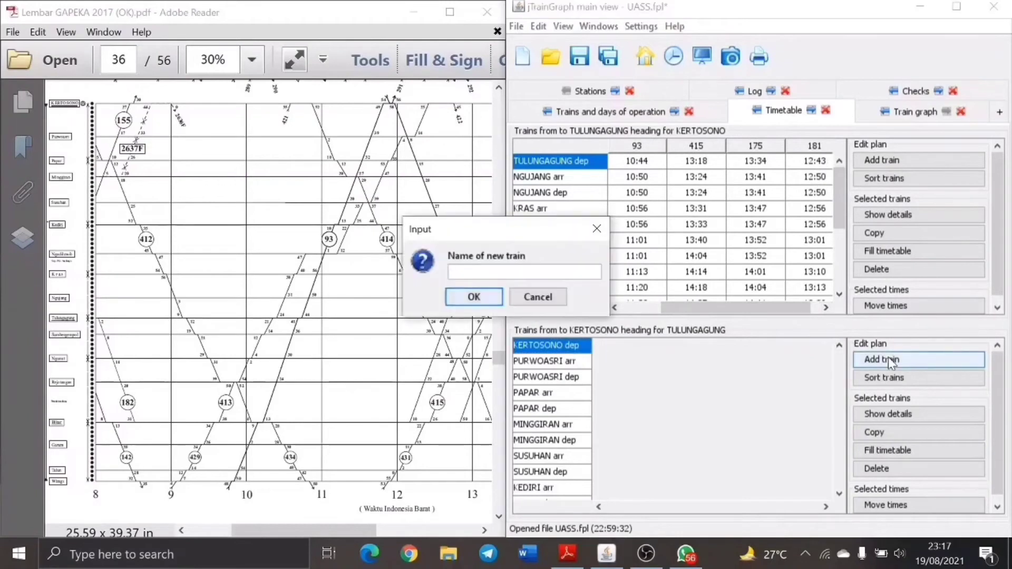
type("414")
key("Return")
type("10:54")
key("Return")
type("11:02")
key("Return")
type("11:02")
key("Return")
Set train 414's PAPAR arrival to 11:10 and departure to 11:12, and its MINGGIRAN arrival to 11:30 and departure to 11:33.
type("11:10")
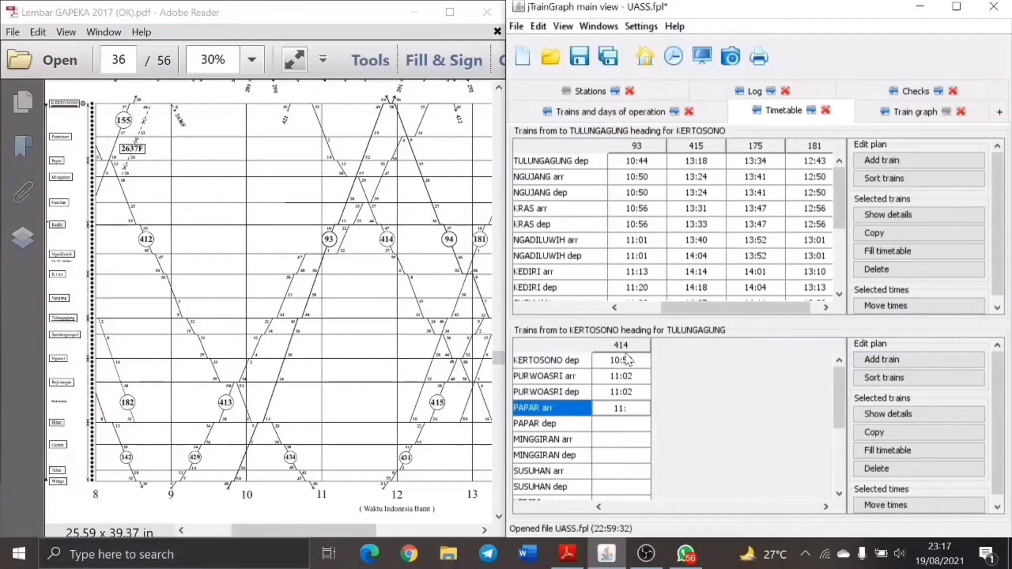
key("Return")
type("11:12")
key("Return")
type("11:30")
key("Return")
type("11")
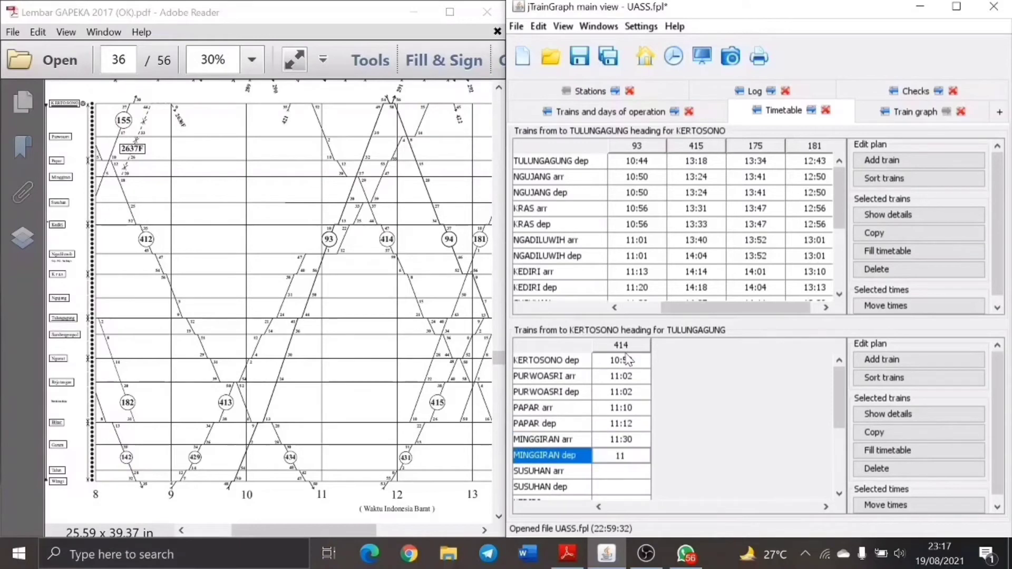
type(":33")
key("Return")
Set train 414's SUSUHAN arrival and departure to 11:37, and its KEDIRI arrival to 11:44 and departure to 11:47.
type("11:37")
key("Return")
type("11:37")
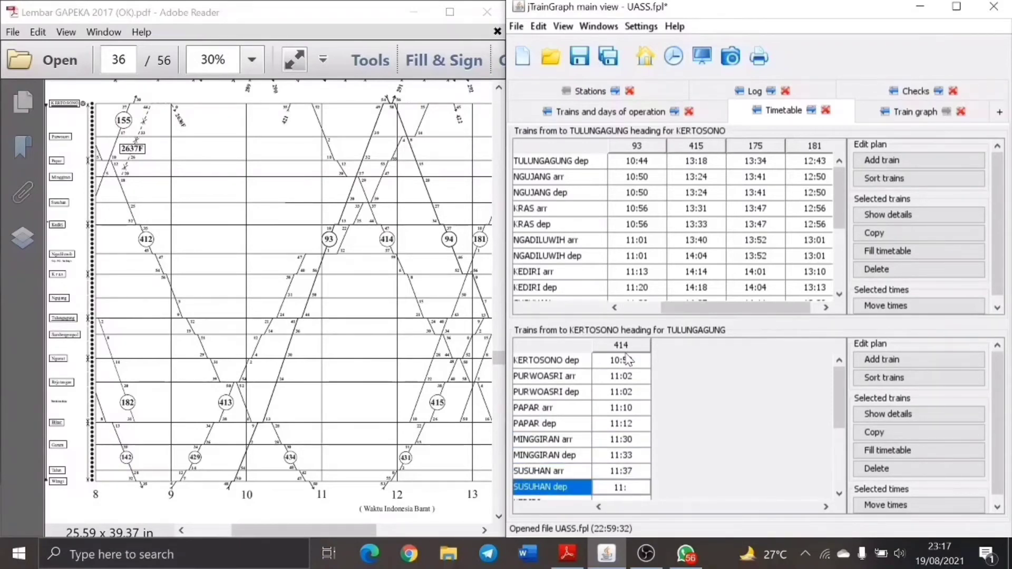
key("Return")
type("11:44")
key("Return")
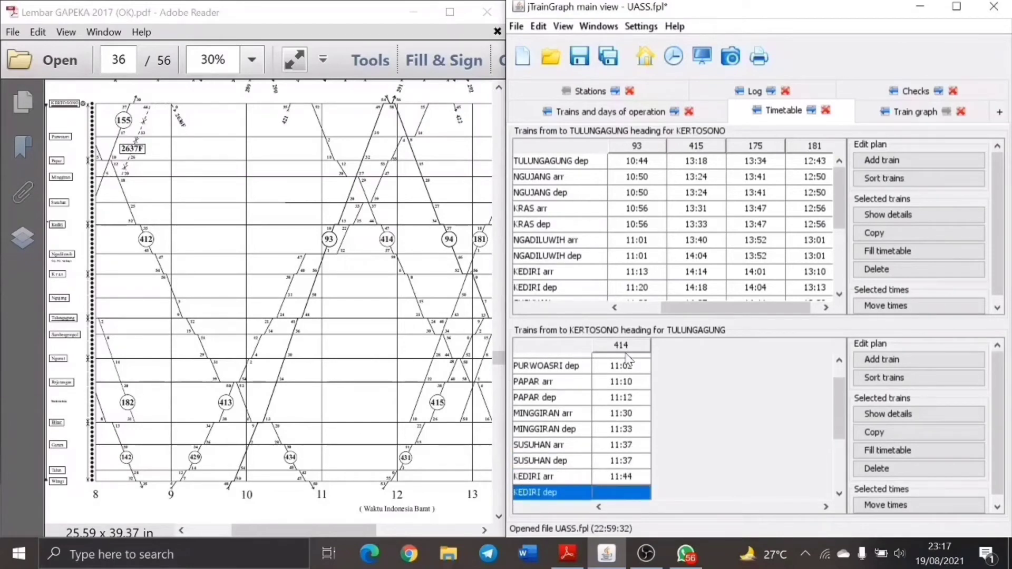
type("11:47")
key("Return")
Set train 414's NGADILUWIH arrival to 11:57 and departure to 11:59, and its KRAS arrival to 12:06 and departure to 12:08.
type("11:57")
key("Return")
type("11:59")
key("Return")
type("12:0")
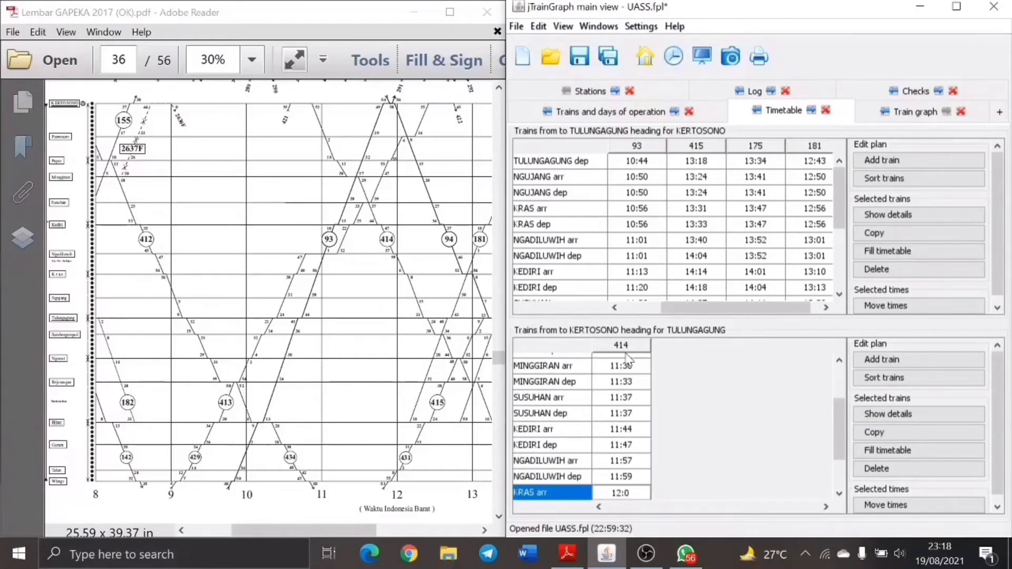
type("6")
key("Return")
type("12:08")
key("Return")
Set train 414's NGUJANG arrival and departure to 12:15.
type("12:15")
key("Return")
type("12:15")
key("Return")
Add train 94 to the timetable heading for TULUNGAGUNG.
left_click(882, 359)
type("94")
key("Return")
left_click(483, 532)
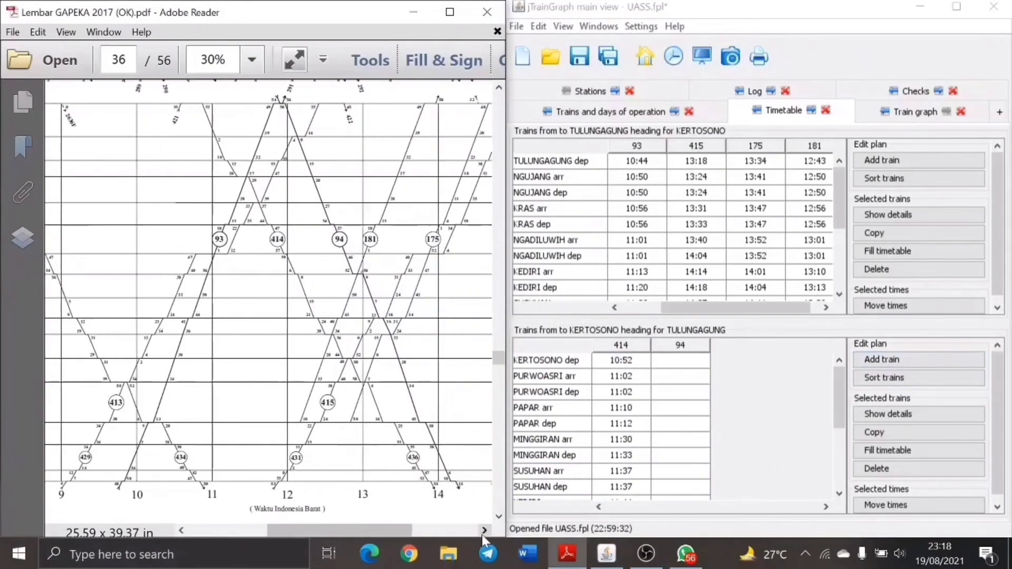
Set train 94's KERTOSONO departure to 12:00 and its PURWOASRI arrival and departure to 12:08.
left_click(664, 363)
type("12:00")
key("Return")
type("12:08")
key("Return")
type("12:08")
key("Return")
Set train 94's PAPAR arrival and departure to 12:15, and its MINGGIRAN arrival and departure to 12:20.
type("12:15")
key("Return")
type("12:15")
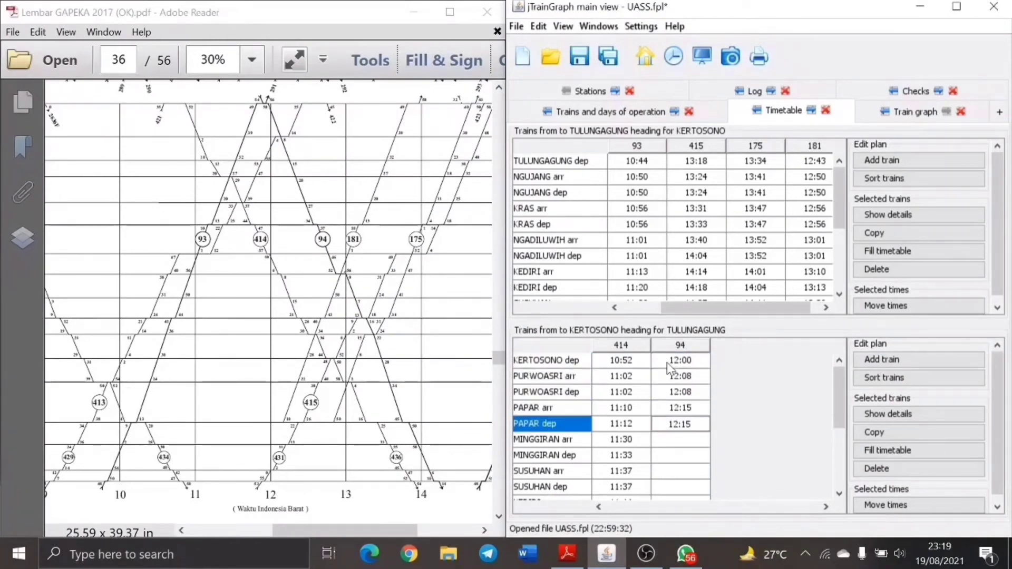
key("Return")
type("12:20")
key("Return")
type("12:20")
key("Return")
Set train 94's SUSUHAN arrival and departure to 12:27, and its KEDIRI arrival to 12:35 and departure to 12:37.
type("12")
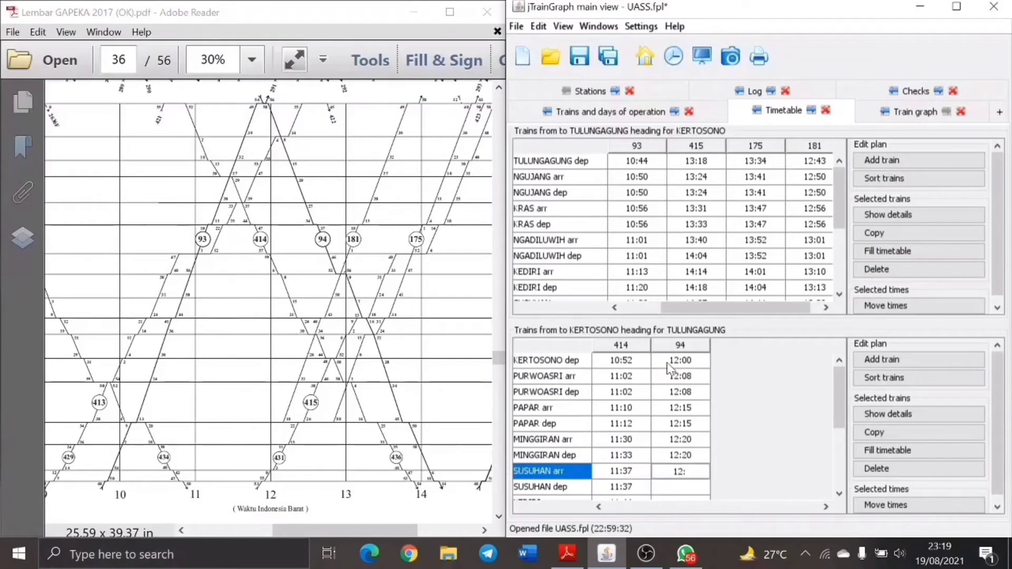
type(":27")
key("Return")
type("12:27")
key("Return")
type("12:")
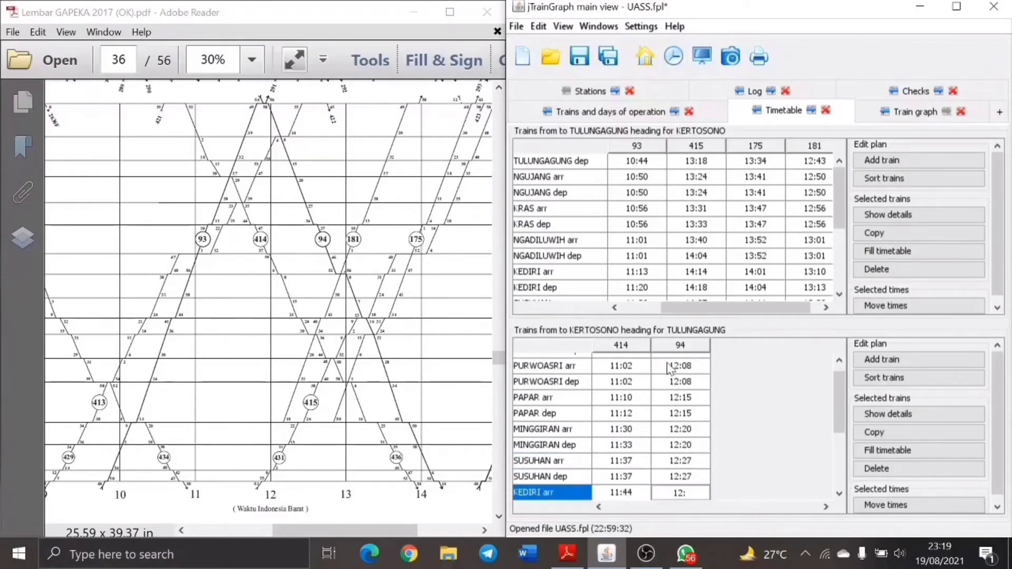
type("35")
key("Return")
type("12:37")
key("Return")
Set train 94's NGADILUWIH arrival and departure to 12:46, and its KRAS arrival to 12:52 and departure to 13:00.
type("12:46")
key("Return")
type("12:46")
key("Return")
type("12:52")
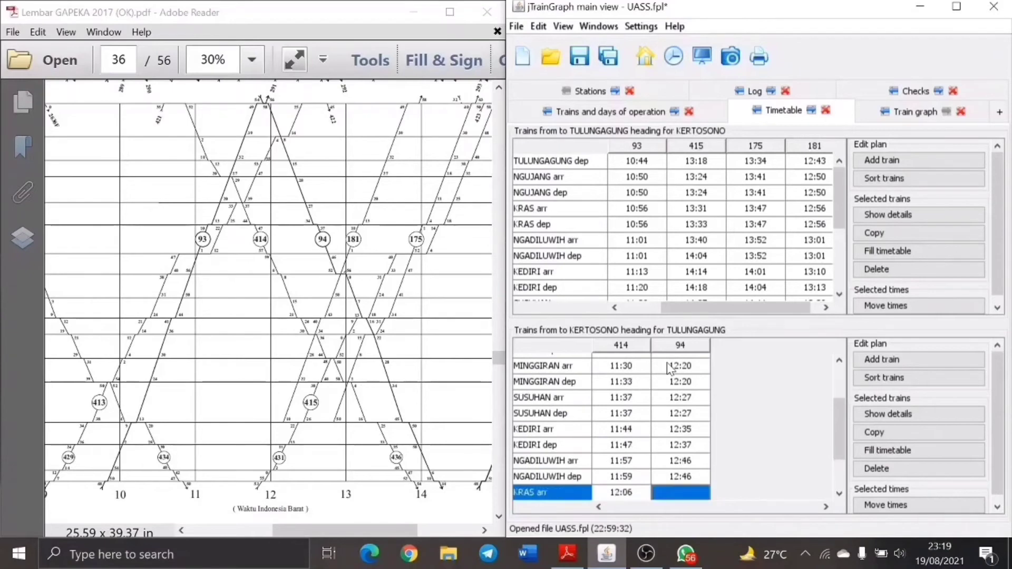
key("Return")
type("13")
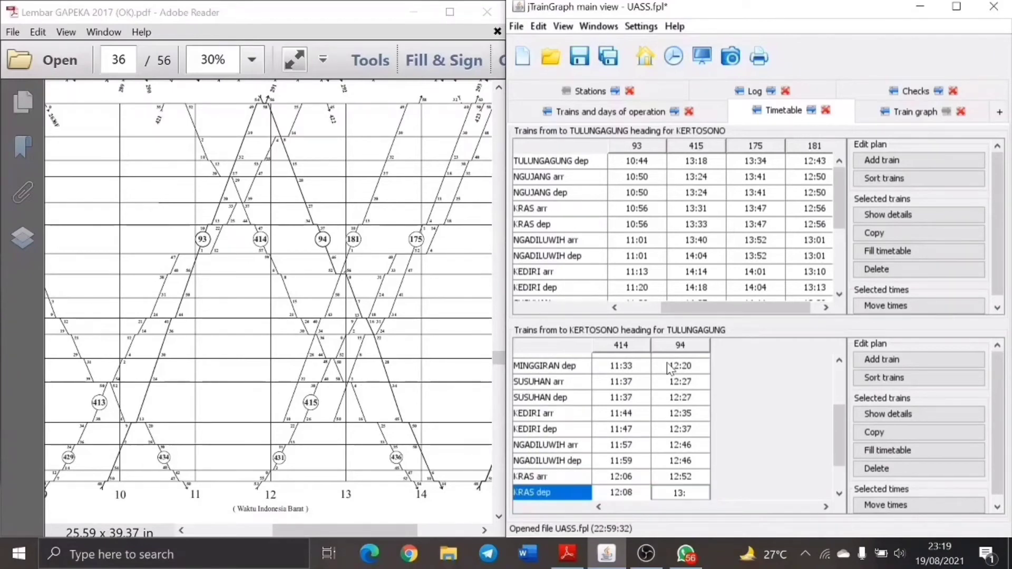
type(":00")
key("Return")
Set train 94's NGUJANG arrival and departure to 13:07, and its TULUNGAGUNG arrival to 13:14.
type("13:07")
key("Return")
type("12:07")
key("Return")
type("13:")
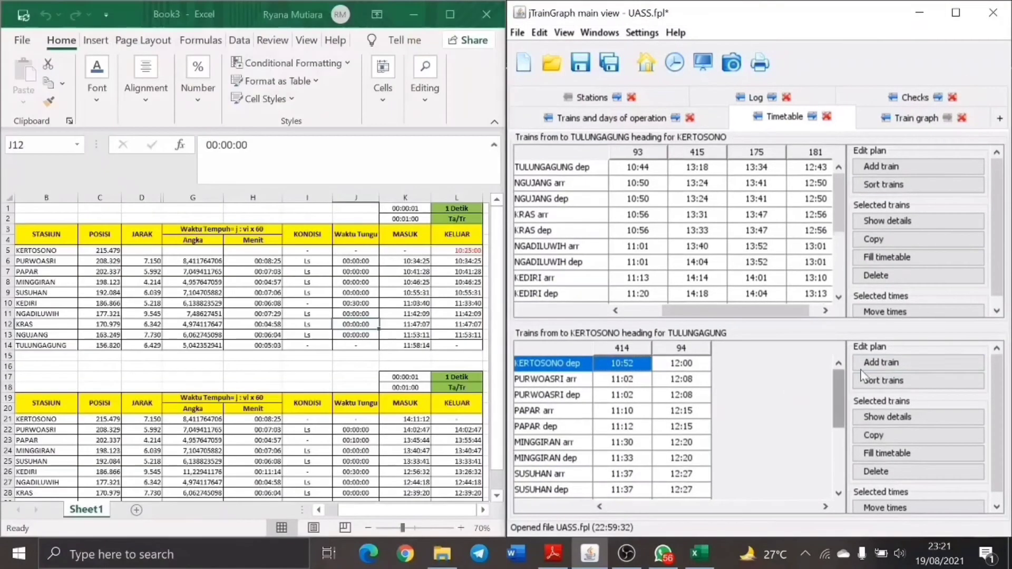
Add train KLB to the timetable heading for TULUNGAGUNG and set its KERTOSONO departure to 10:25.
left_click(891, 362)
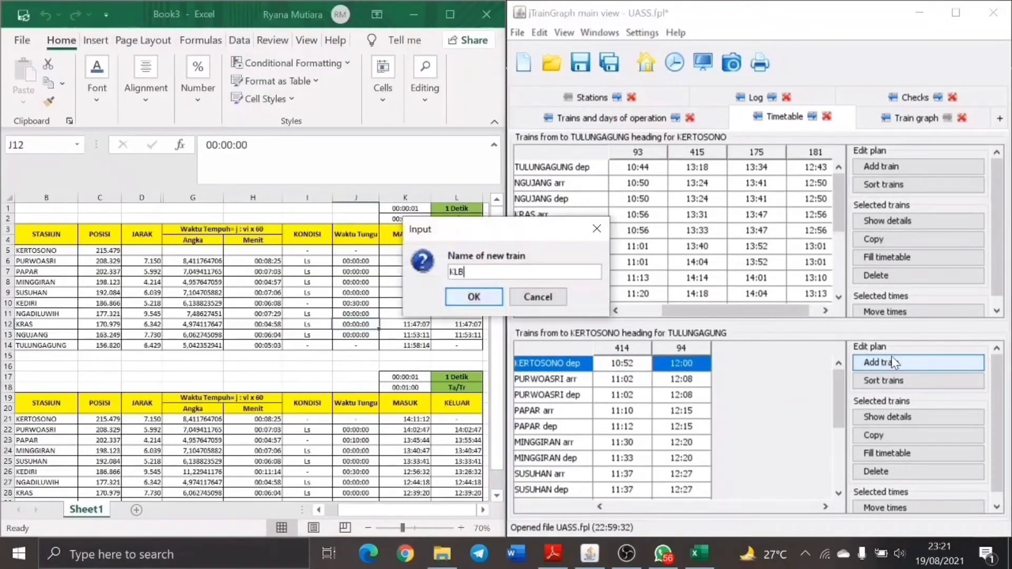
key("Return")
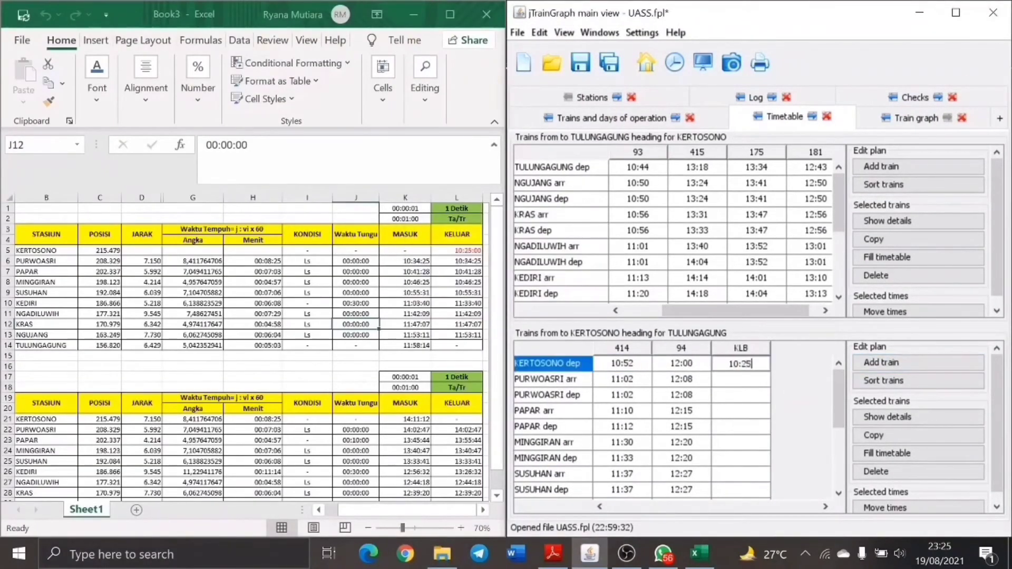
key("Return")
Set train KLB's PURWOASRI arrival and departure to 10:34, and its PAPAR arrival and departure to 10:41.
type("10")
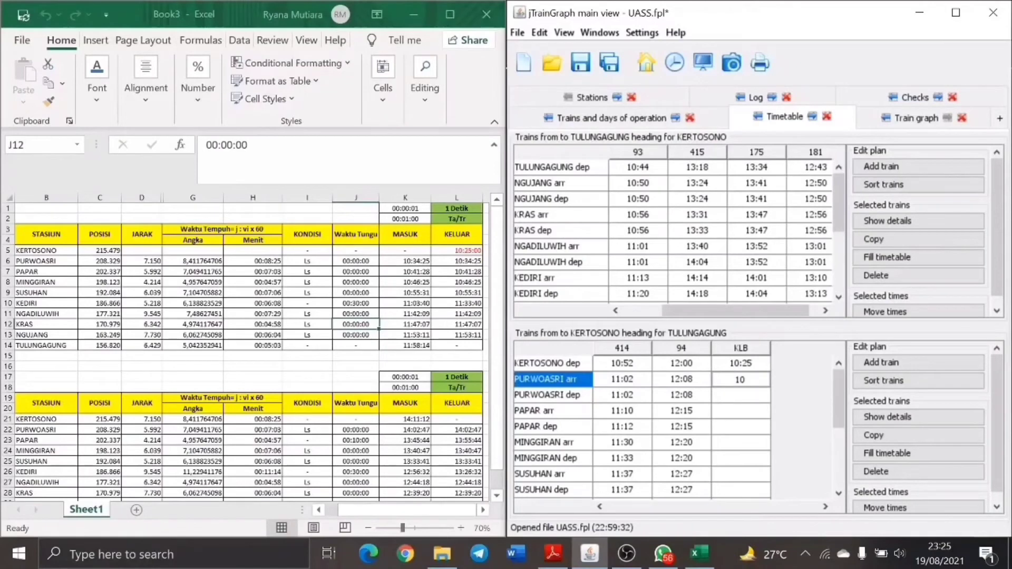
type(":34")
key("Return")
type("10:34")
key("Return")
type("10:41")
key("Return")
type("10:41")
key("Return")
Set train KLB's MINGGIRAN arrival and departure to 10:46, and its SUSUHAN arrival and departure to 10:55.
type("10:46")
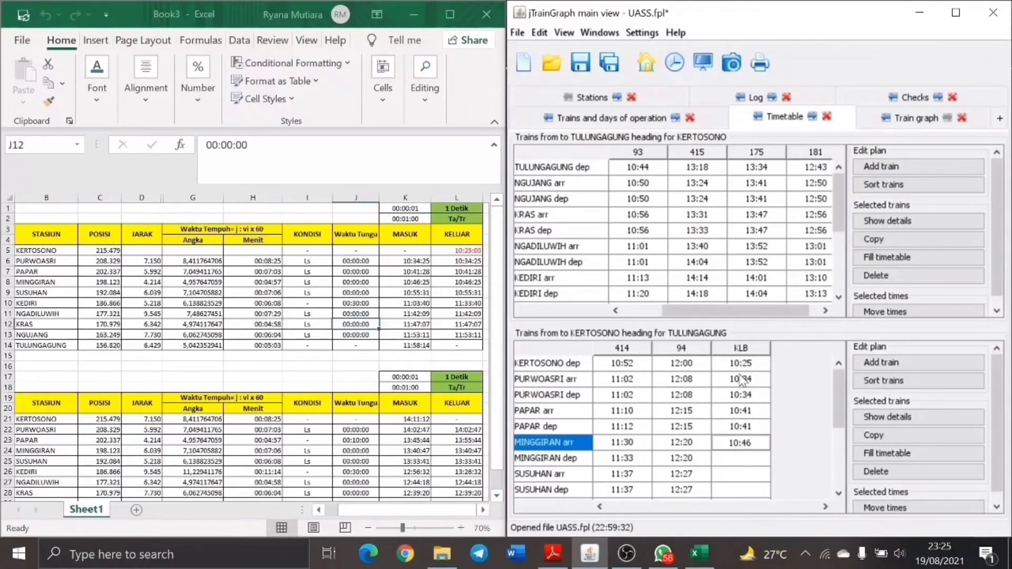
key("Return")
type("10:46")
key("Return")
type("10:55")
key("Return")
type("10:55")
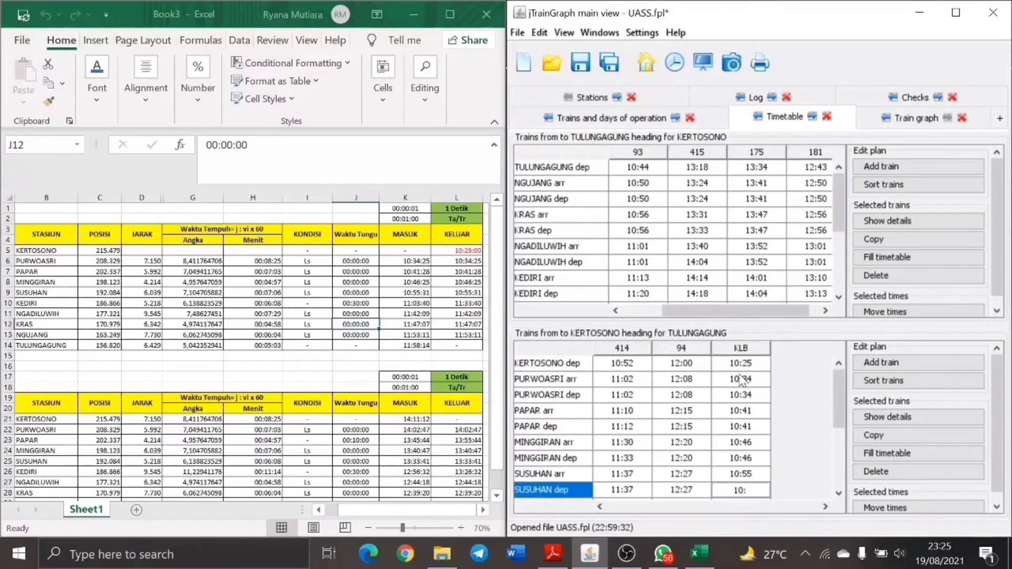
key("Return")
Set train KLB's KEDIRI arrival to 11:03 and departure to 11:33, and its NGADILUWIH arrival and departure to 11:42.
type("11:03")
key("Return")
type("11:33")
key("Return")
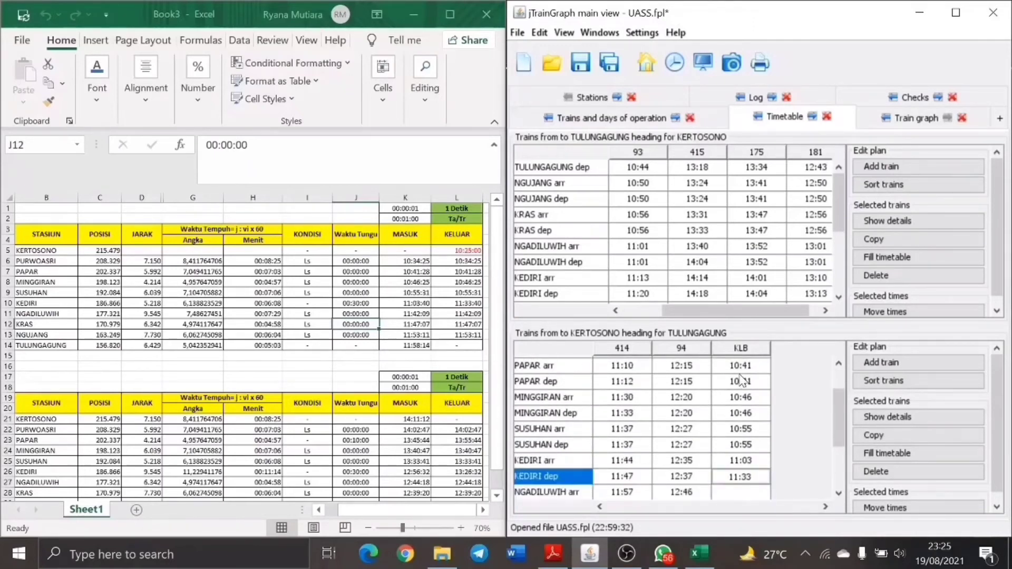
type("11:42")
key("Return")
type("11:42")
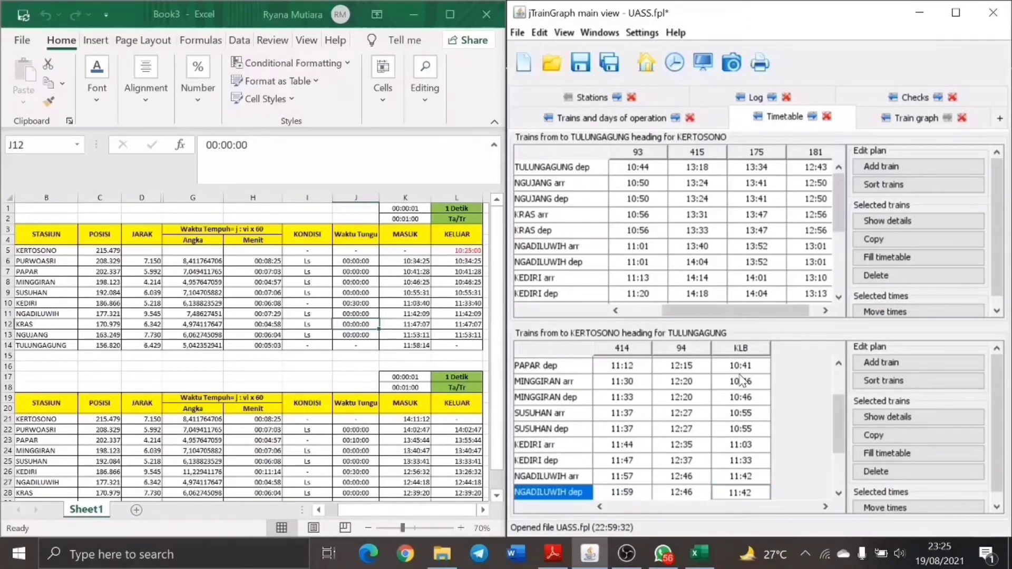
key("Return")
Set train KLB's KRAS arrival and departure to 11:47.
type("11:47")
key("Return")
type("11:47")
key("Return")
Set train KLB's NGUJANG arrival and departure to 11:53, and its TULUNGAGUNG arrival to 11:58.
type("11:53")
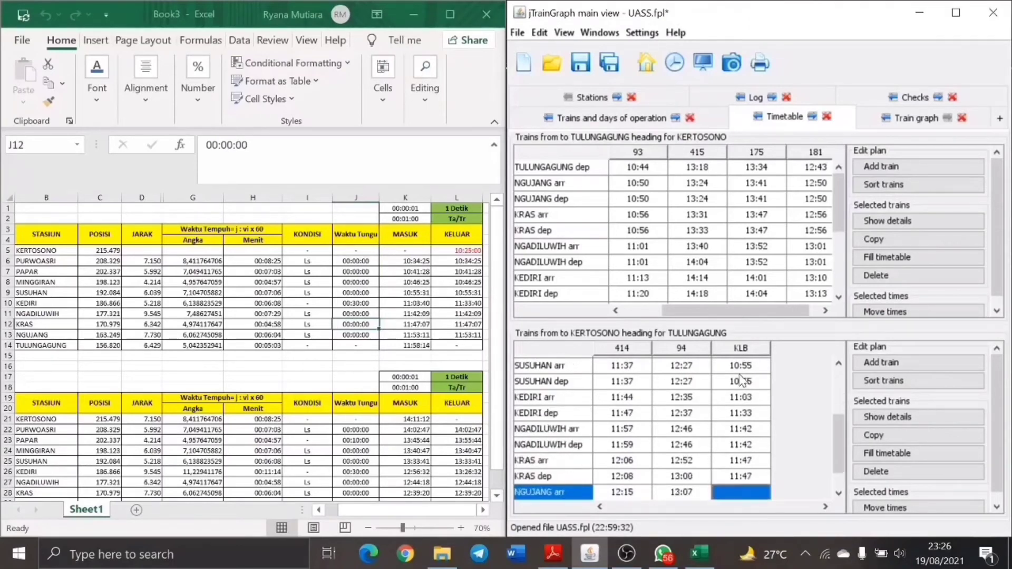
key("Return")
type("11:53")
key("Return")
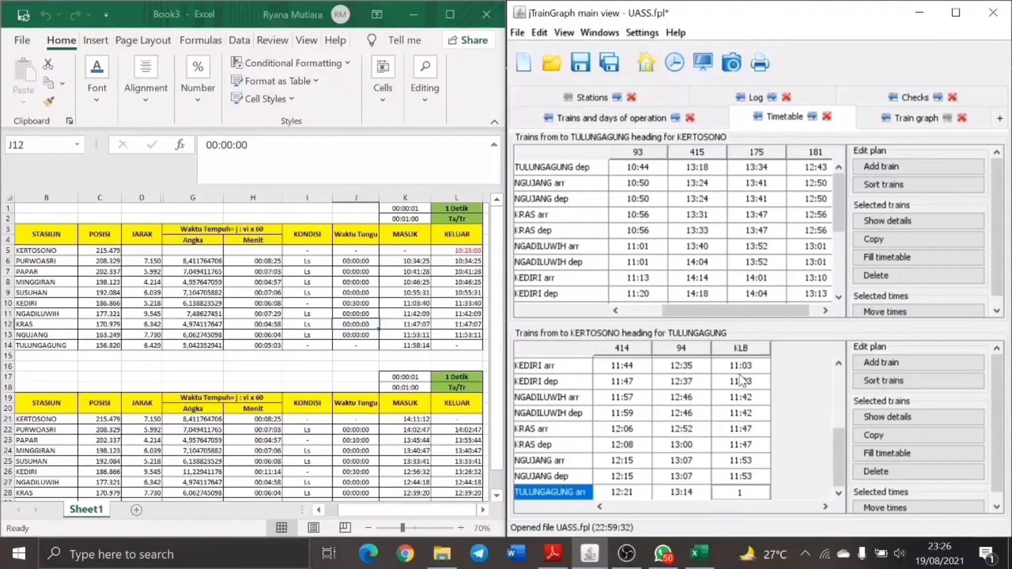
type("11:58")
key("Return")
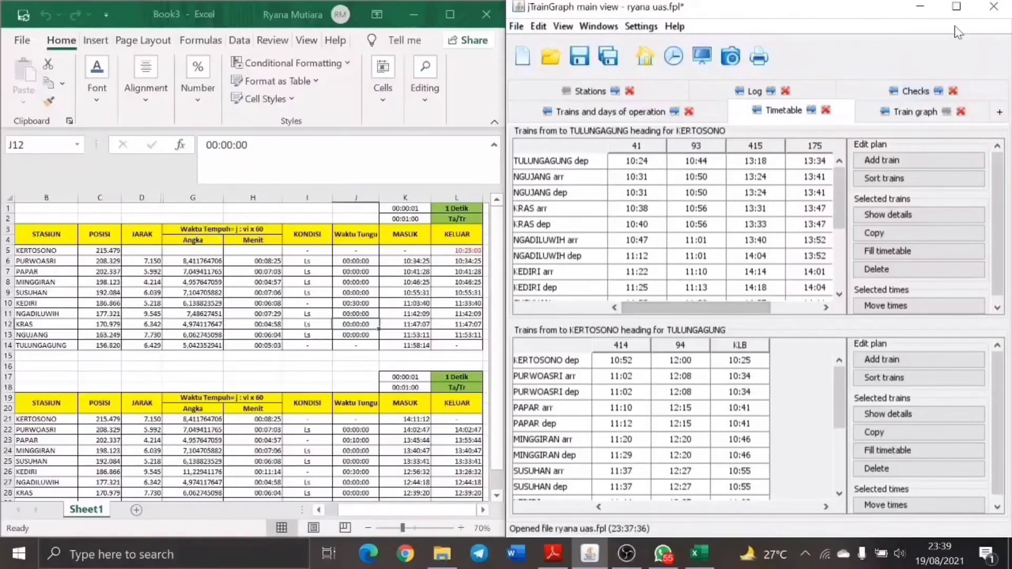
Show the train graph in a maximised window, zoomed out one level and with its settings hidden.
left_click(956, 14)
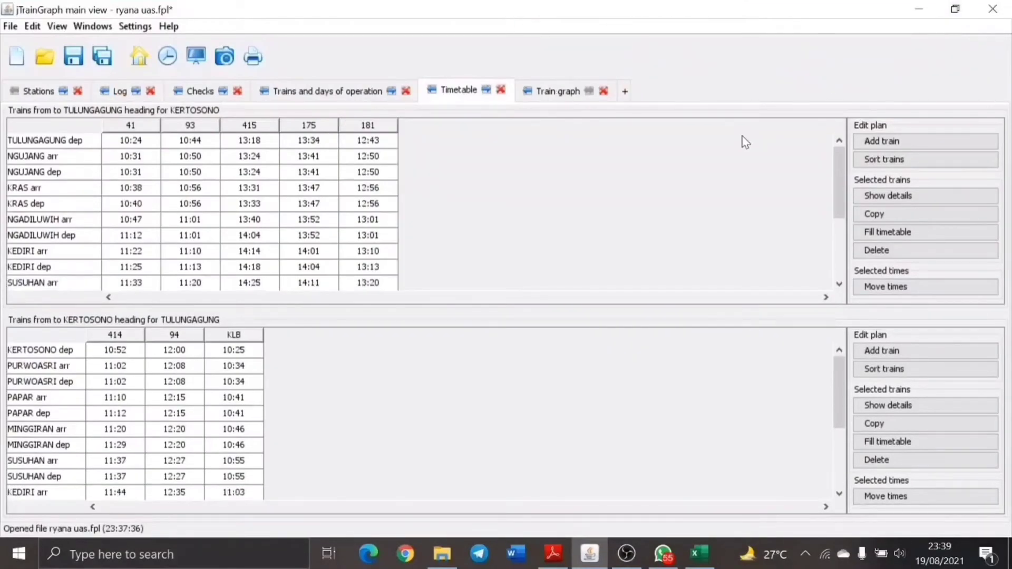
left_click(552, 94)
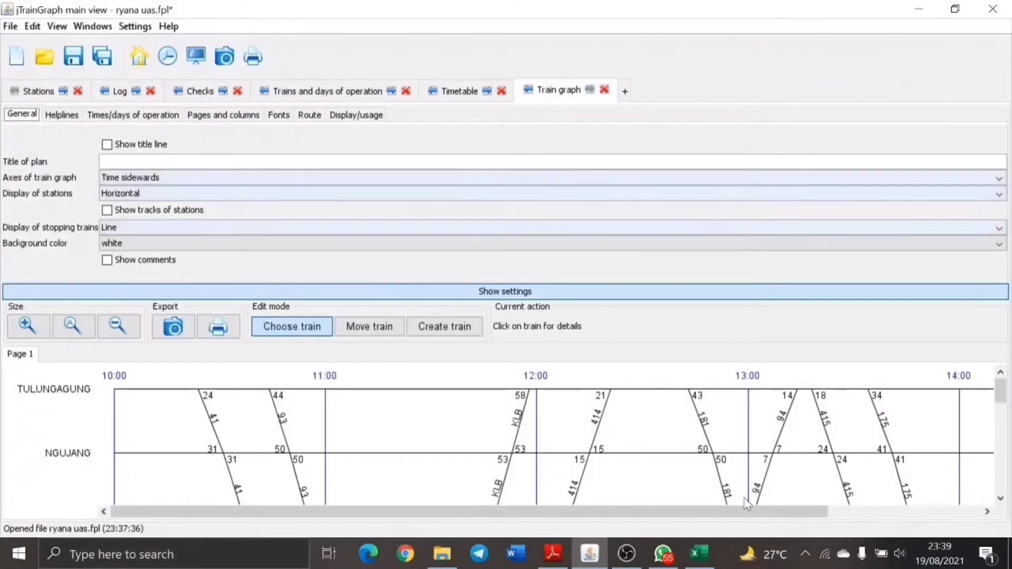
left_click(104, 323)
left_click(1000, 498)
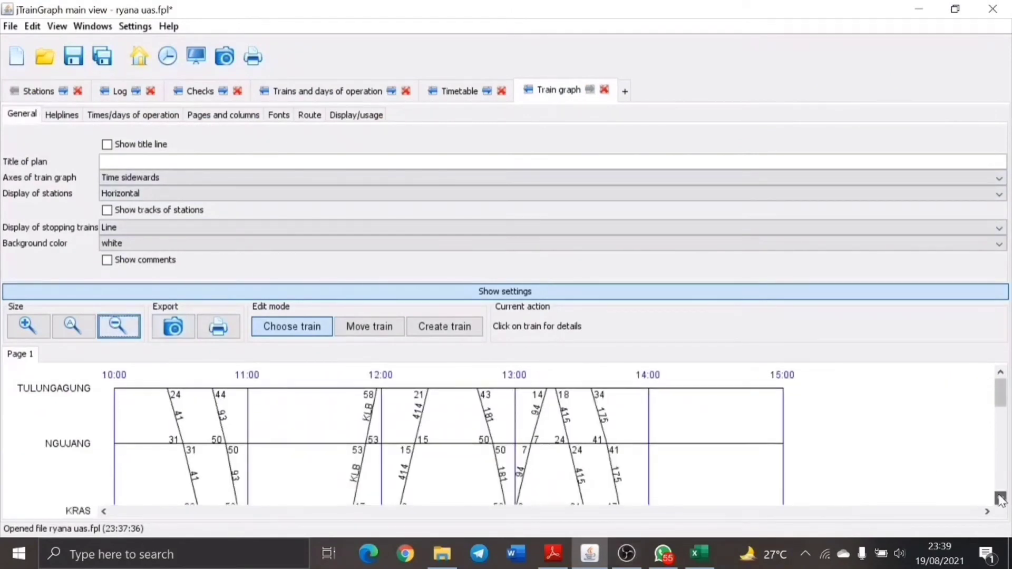
left_click(790, 294)
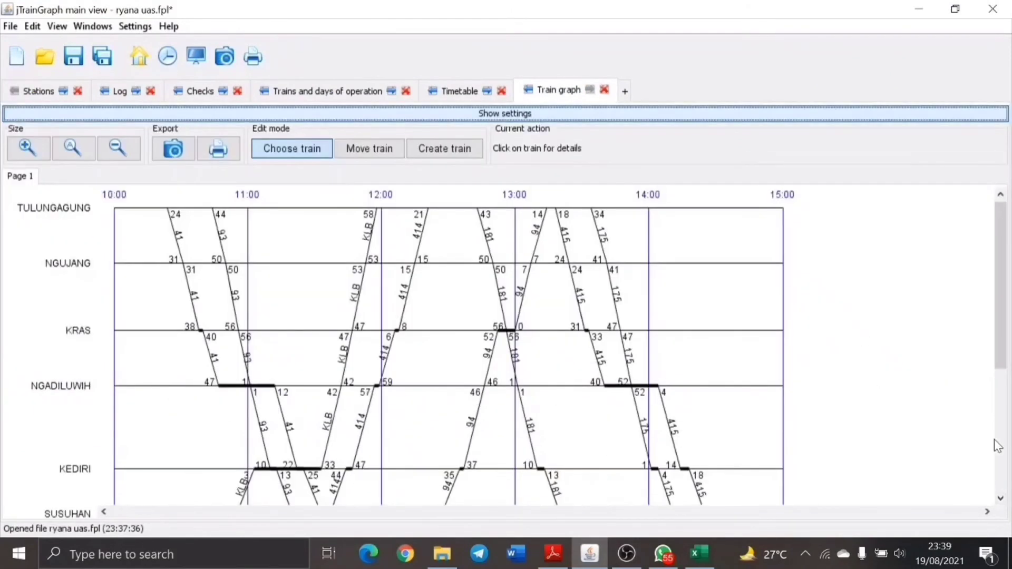
Examine the train paths and station crossings along the whole train graph, from TULUNGAGUNG towards KERTOSONO and back.
left_click(1000, 499)
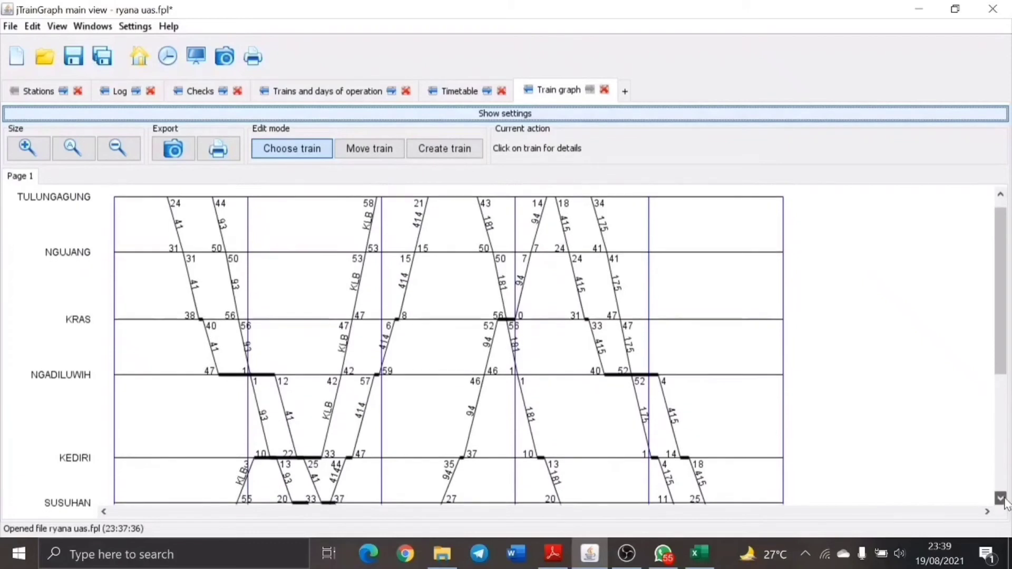
left_click(1001, 499)
left_click(1001, 499)
left_click(1001, 499)
left_click(1001, 498)
left_click(1001, 499)
left_click(1001, 498)
left_click(1000, 498)
left_click(1001, 499)
left_click(1001, 498)
left_click(1001, 498)
left_click(1001, 498)
left_click(1000, 498)
left_click(1001, 498)
left_click(1001, 499)
left_click(1001, 498)
left_click(1001, 499)
left_click(1001, 498)
left_click(1001, 498)
left_click(1001, 498)
left_click(1001, 499)
left_click(1001, 499)
left_click(1001, 499)
left_click(1001, 499)
left_click(1000, 195)
left_click(1000, 195)
left_click(1000, 195)
left_click(1000, 195)
left_click(1000, 196)
left_click(1000, 196)
left_click(1000, 196)
left_click(1000, 196)
left_click(1000, 196)
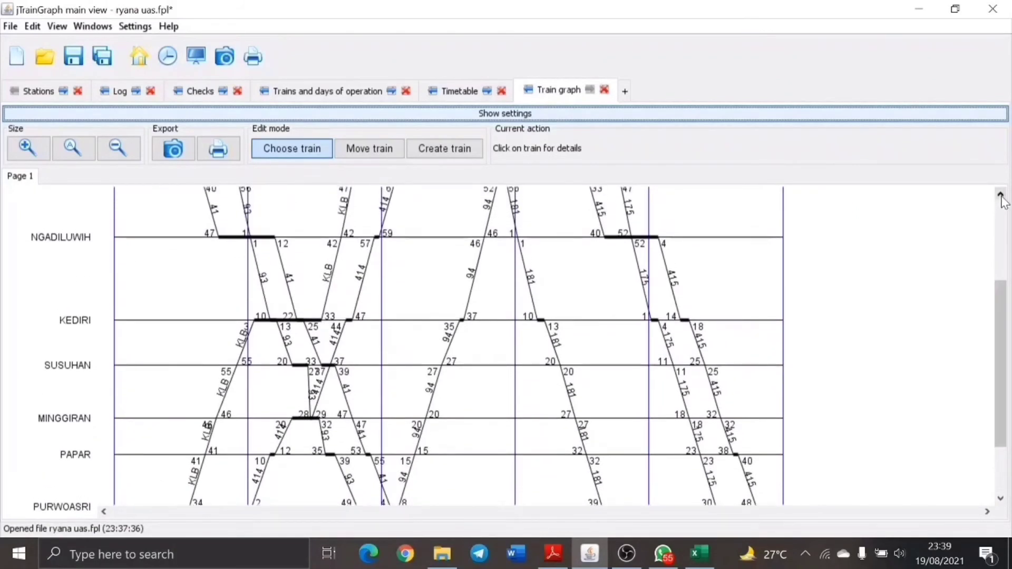
left_click(1000, 196)
left_click(1001, 197)
left_click(1000, 196)
left_click(1000, 196)
left_click(1000, 196)
left_click(1001, 196)
left_click(1000, 197)
left_click(1000, 196)
left_click(1000, 196)
left_click(1000, 196)
left_click(1000, 196)
left_click(1001, 196)
left_click(1000, 196)
left_click(1000, 196)
left_click(1000, 196)
left_click(1000, 196)
left_click(1001, 196)
left_click(1000, 196)
left_click(1001, 196)
left_click(1001, 196)
left_click(1001, 196)
left_click(1000, 196)
left_click(1000, 196)
left_click(1000, 196)
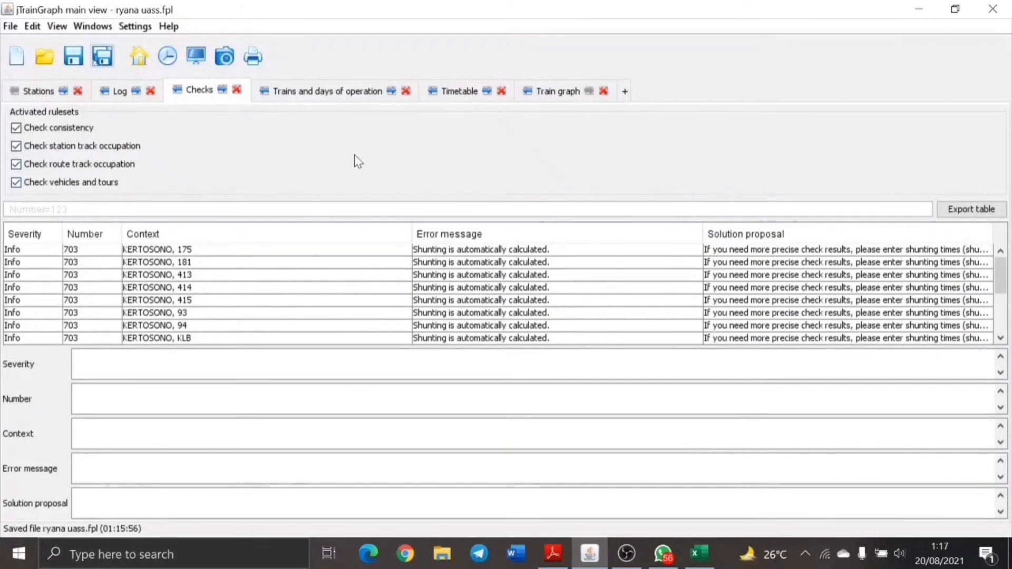
Open the details of train 175 from the timetable heading for KERTOSONO.
left_click(445, 101)
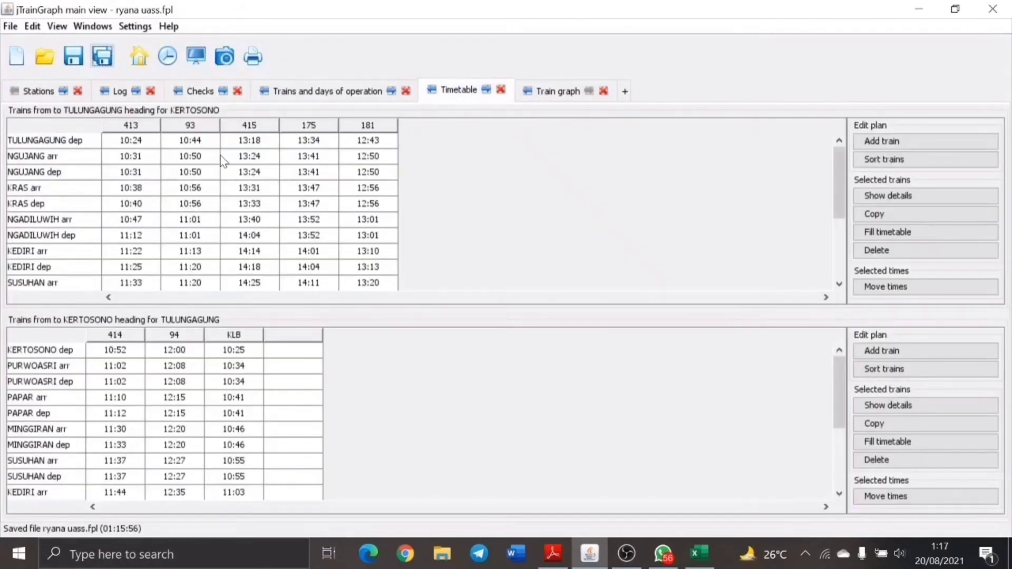
left_click(302, 141)
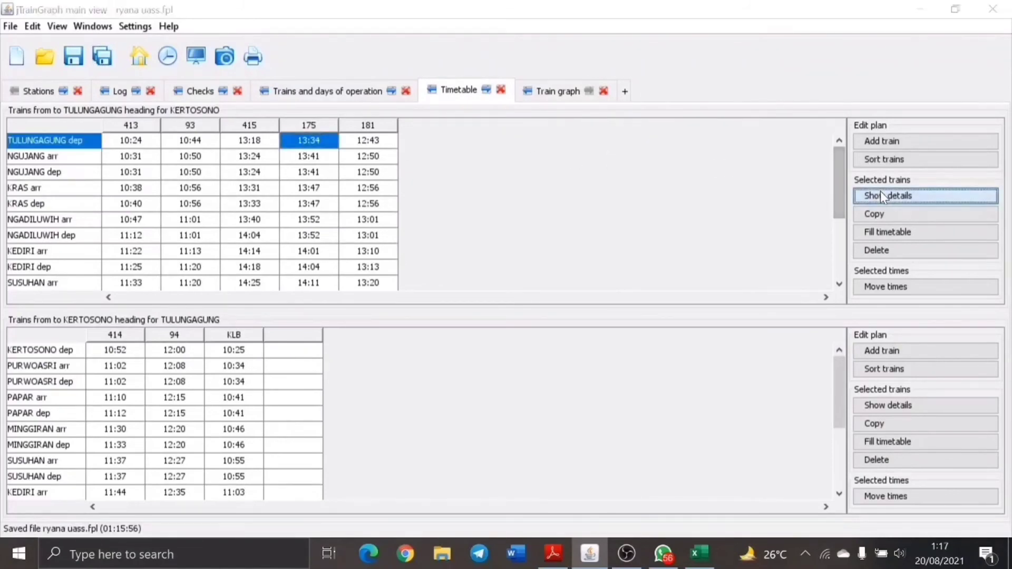
left_click(880, 193)
Add a shunting movement for train 175 at its KERTOSONO arrival, with the checks list shown beside the narrowed details window.
scroll(112, 263, "down", 2)
left_click(111, 358)
left_click_drag(17, 262, 454, 258)
left_click(199, 92)
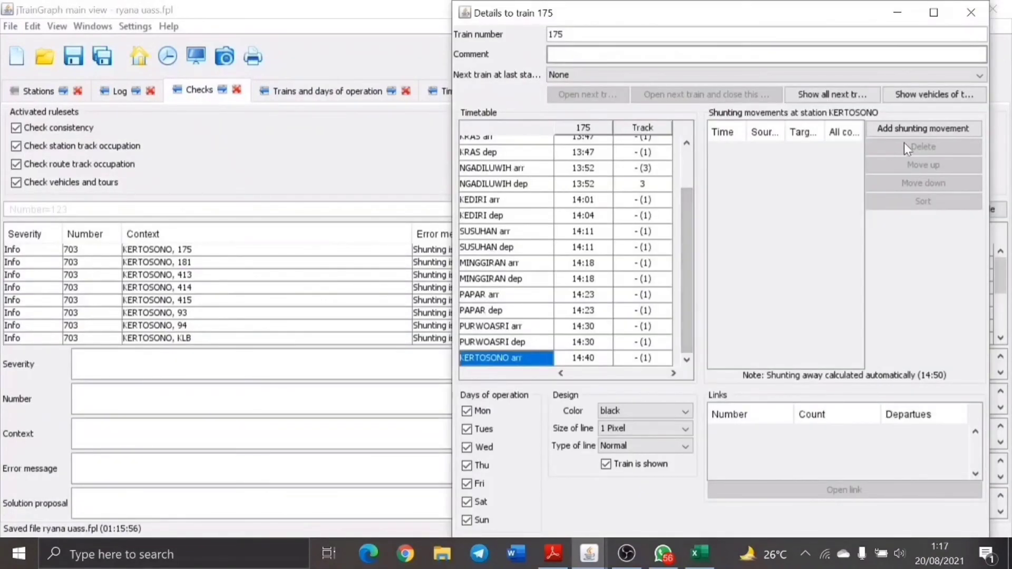
left_click(919, 134)
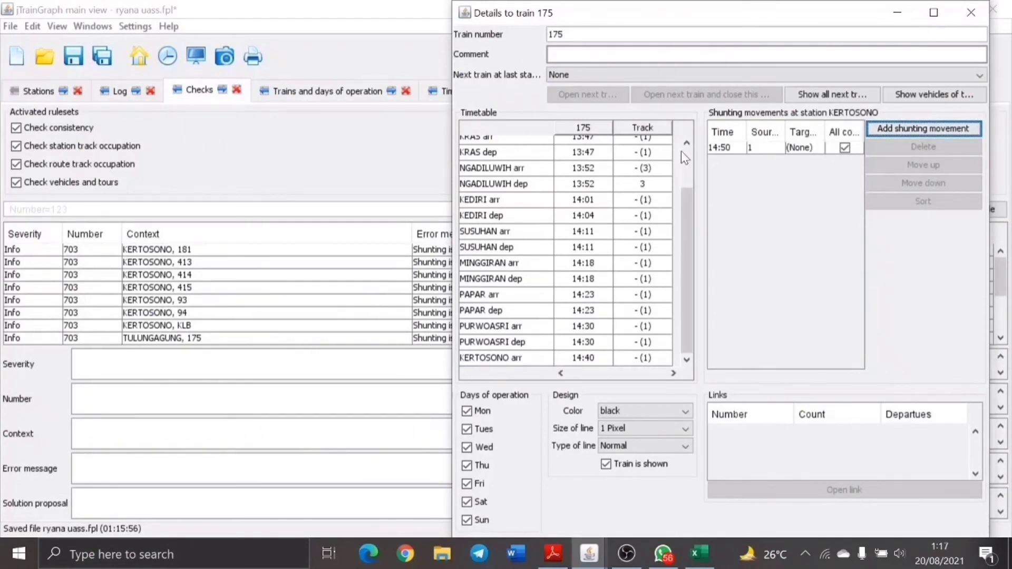
Add a shunting movement for train 175 at its TULUNGAGUNG departure and close the train's details.
scroll(604, 152, "up", 1)
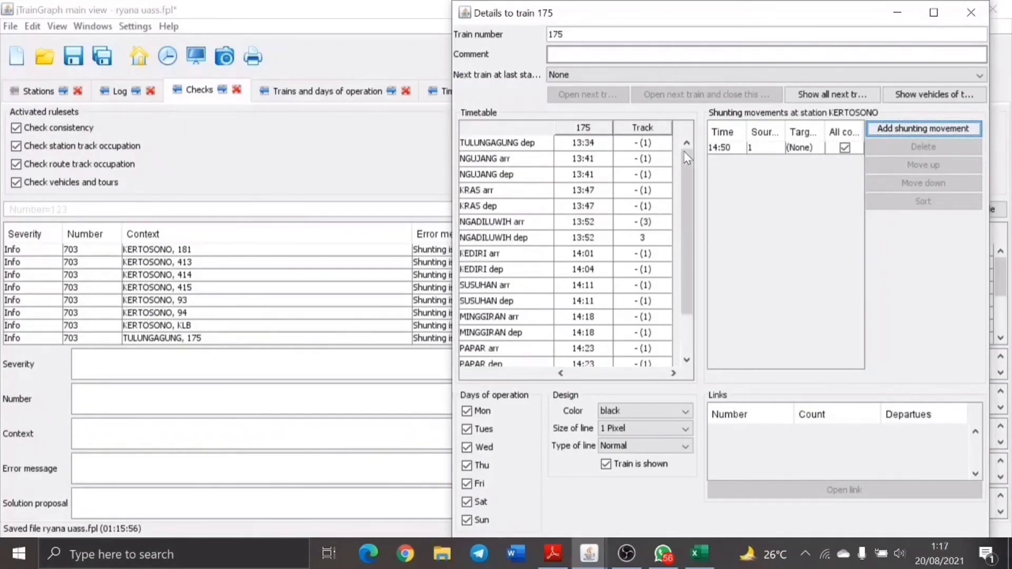
left_click(541, 149)
left_click(892, 133)
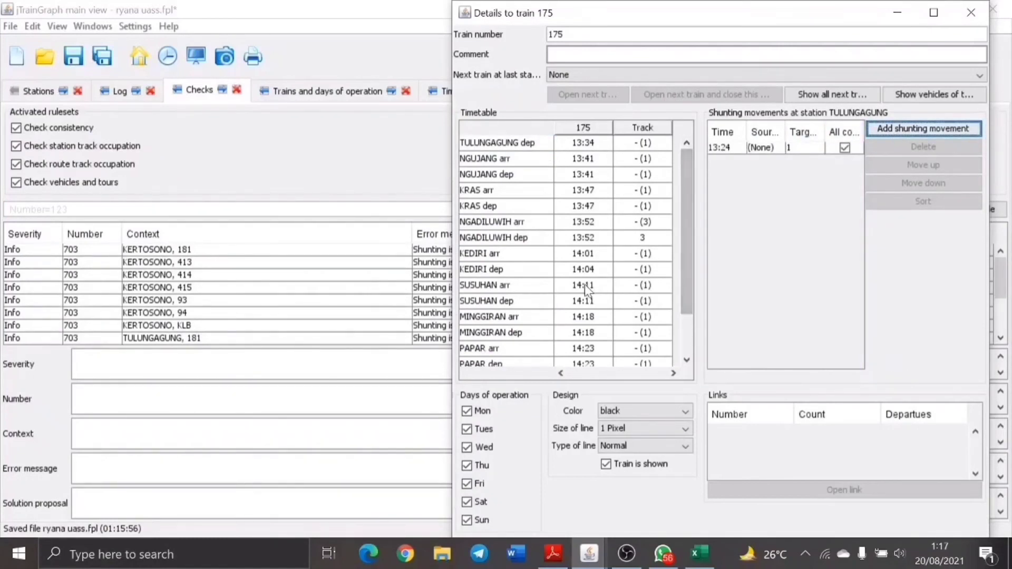
left_click(966, 16)
Open the details of train 181 and narrow the details window so the checks list shows beside it.
left_click(459, 91)
left_click(370, 140)
left_click(914, 198)
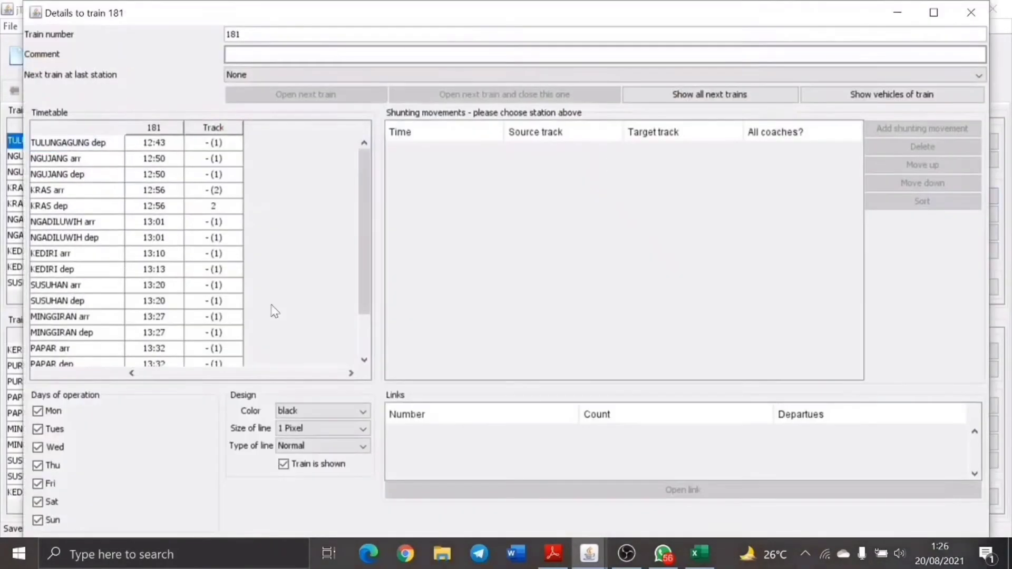
left_click_drag(17, 269, 383, 268)
left_click(200, 90)
Add a shunting movement for train 181 at its KERTOSONO arrival.
scroll(466, 361, "down", 3)
left_click(465, 358)
left_click(923, 128)
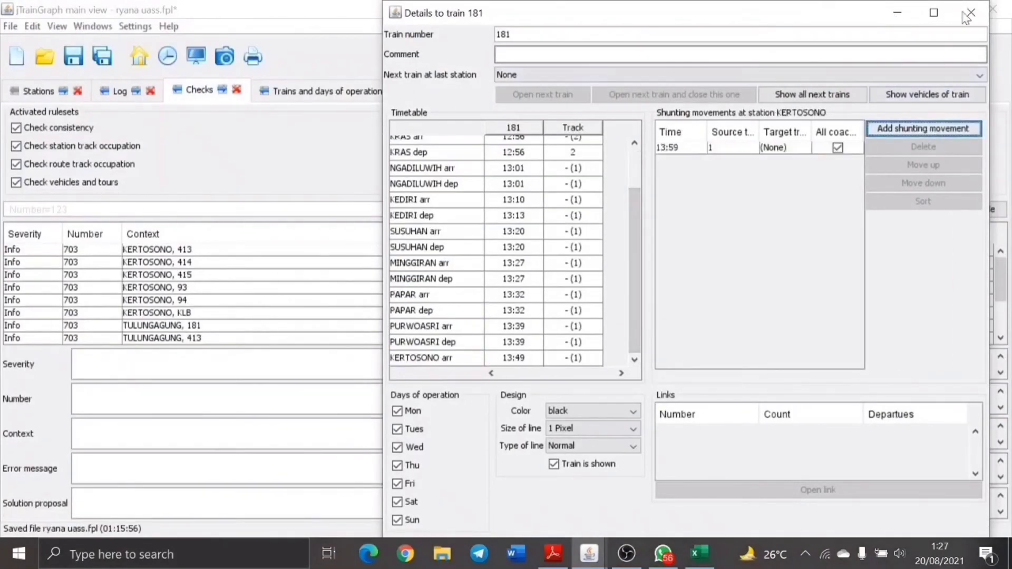
Close train 181's details, add a shunting movement for train 413 at its KERTOSONO arrival, and close that train's details.
left_click(970, 12)
left_click(459, 91)
left_click(131, 140)
left_click(896, 196)
scroll(132, 296, "down", 3)
left_click(79, 358)
left_click(899, 128)
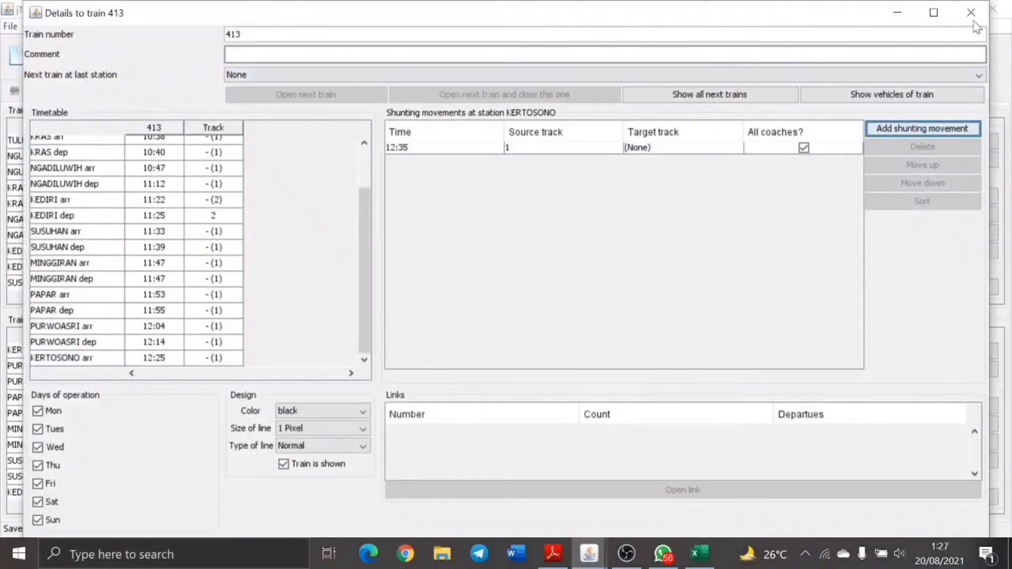
left_click(971, 13)
Add a shunting movement for train 414 at its KERTOSONO departure and return to the checks list.
left_click(459, 92)
left_click(115, 350)
left_click(888, 405)
scroll(361, 344, "down", 3)
scroll(211, 238, "up", 5)
left_click(79, 143)
left_click(903, 131)
left_click(970, 13)
left_click(200, 90)
Add a shunting movement for train 415 at its KERTOSONO arrival and return to the checks list.
left_click(459, 91)
left_click(250, 141)
left_click(896, 196)
scroll(131, 295, "down", 3)
left_click(106, 358)
left_click(903, 131)
left_click(970, 13)
left_click(200, 90)
Add a shunting movement for train 93 at its KERTOSONO arrival and return to the checks list.
left_click(459, 91)
left_click(195, 141)
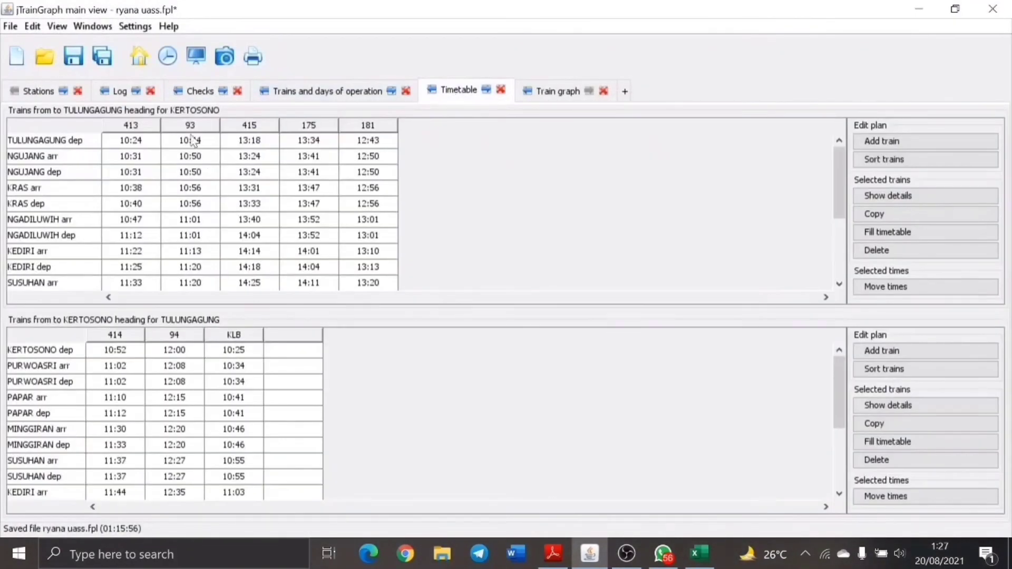
left_click(896, 196)
scroll(131, 295, "down", 3)
left_click(79, 357)
left_click(922, 128)
left_click(971, 12)
left_click(200, 90)
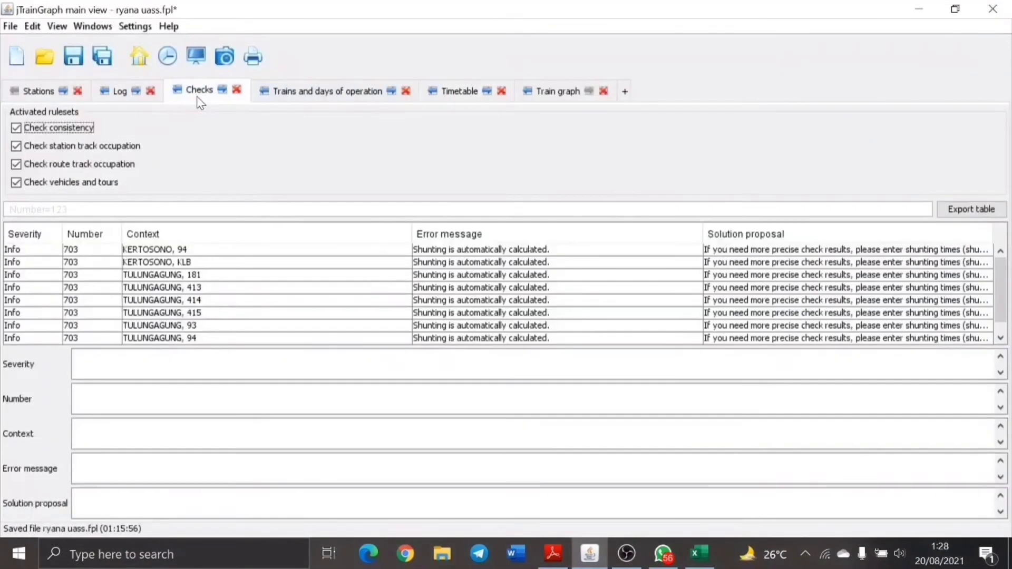
Add shunting movements for train 94 at its KERTOSONO departure and its TULUNGAGUNG arrival, closing its details.
left_click(459, 91)
left_click(174, 349)
left_click(896, 407)
left_click(88, 146)
left_click(931, 129)
scroll(158, 327, "down", 3)
left_click(106, 358)
left_click(952, 132)
left_click(964, 13)
Add a shunting movement for train 93 at its TULUNGAGUNG departure and return to the checks list.
left_click(210, 158)
left_click(896, 197)
left_click(79, 141)
left_click(935, 130)
left_click(970, 13)
left_click(200, 90)
Add a shunting movement for train 413 at its TULUNGAGUNG departure and close its details.
left_click(459, 91)
left_click(146, 151)
left_click(895, 196)
left_click(79, 142)
left_click(922, 129)
left_click(971, 10)
Add a shunting movement for train 181 at its TULUNGAGUNG departure and return to the checks list.
left_click(368, 140)
left_click(887, 196)
left_click(79, 142)
left_click(921, 129)
left_click(971, 11)
left_click(200, 91)
Add a shunting movement for train 415 at its TULUNGAGUNG departure and close its details.
left_click(459, 91)
left_click(249, 140)
left_click(887, 197)
left_click(79, 142)
left_click(922, 129)
left_click(971, 11)
Add a shunting movement for train 414 at its TULUNGAGUNG arrival and return to the checks list.
left_click(115, 350)
left_click(887, 406)
scroll(356, 348, "down", 5)
left_click(79, 353)
left_click(914, 128)
left_click(962, 12)
left_click(200, 91)
Add shunting movements for train KLB at its KERTOSONO departure and its TULUNGAGUNG arrival, closing its details.
left_click(459, 91)
left_click(233, 350)
left_click(887, 405)
left_click(79, 143)
left_click(915, 128)
scroll(357, 347, "down", 5)
left_click(79, 354)
left_click(914, 128)
left_click(971, 10)
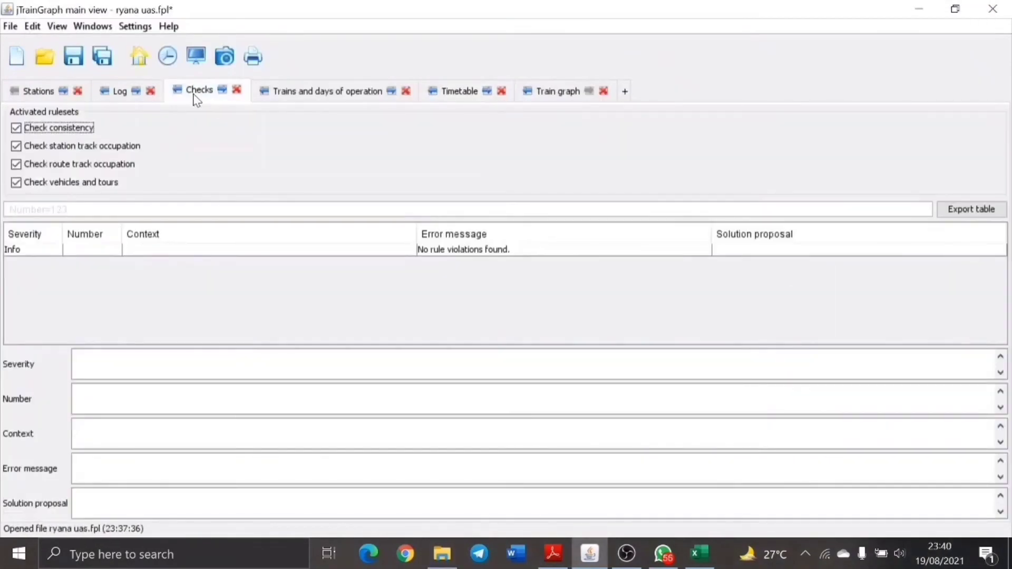